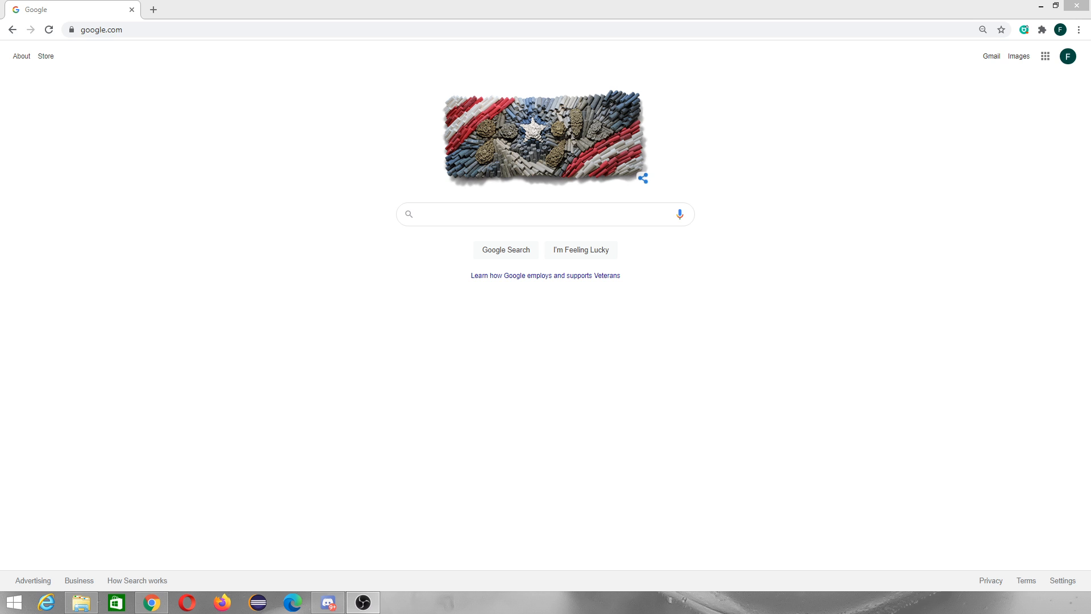
# Search Google for "mongodb atlas" and open the MongoDB Cloud result
pyautogui.click(441, 213)
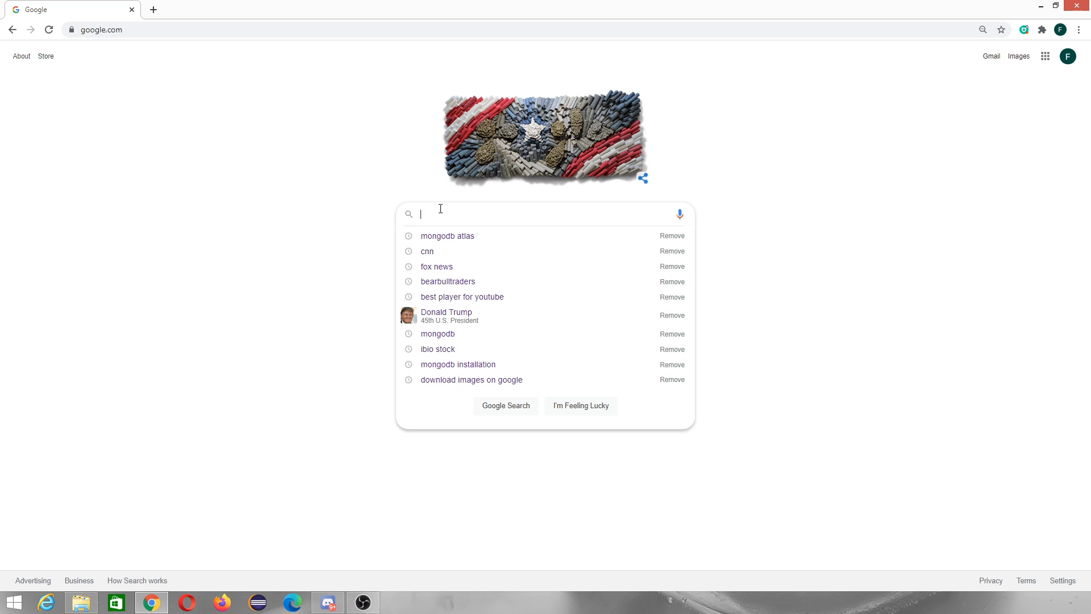
pyautogui.press('Down')
pyautogui.press('Return')
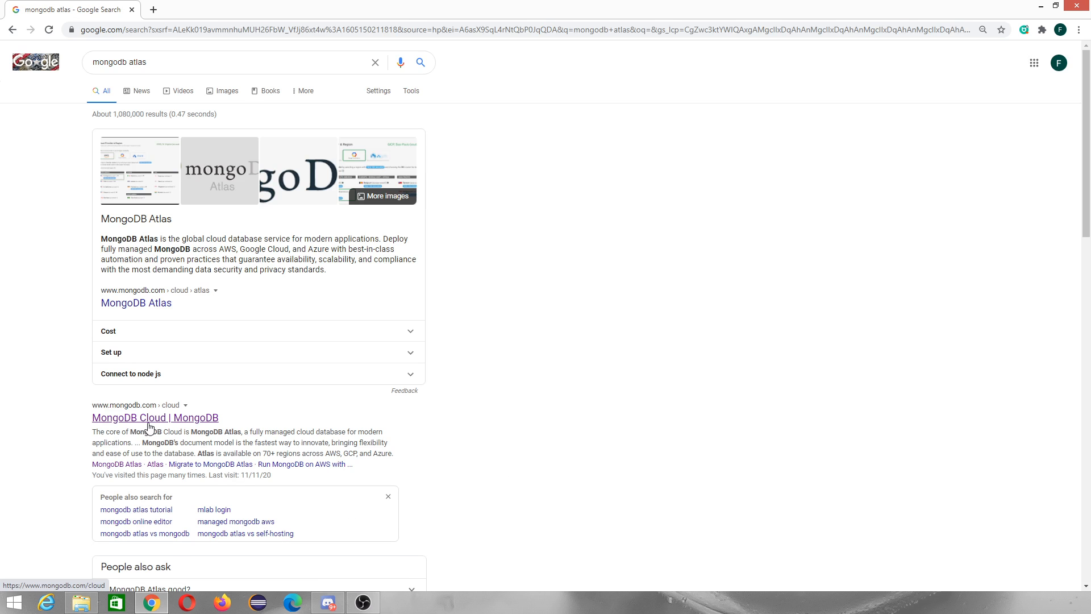
pyautogui.scroll(-2, 149, 426)
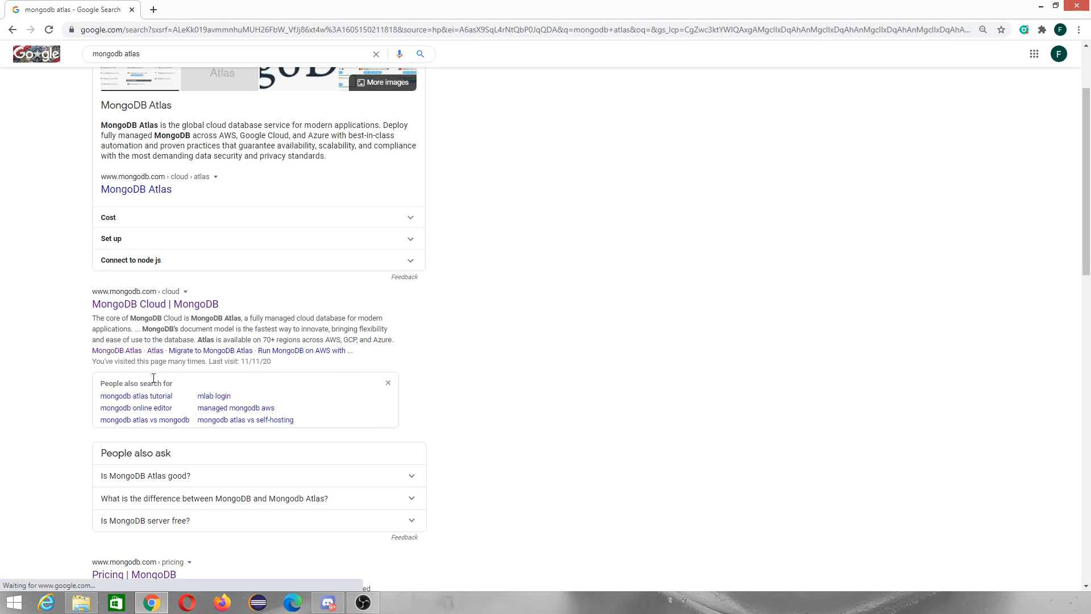
pyautogui.click(164, 305)
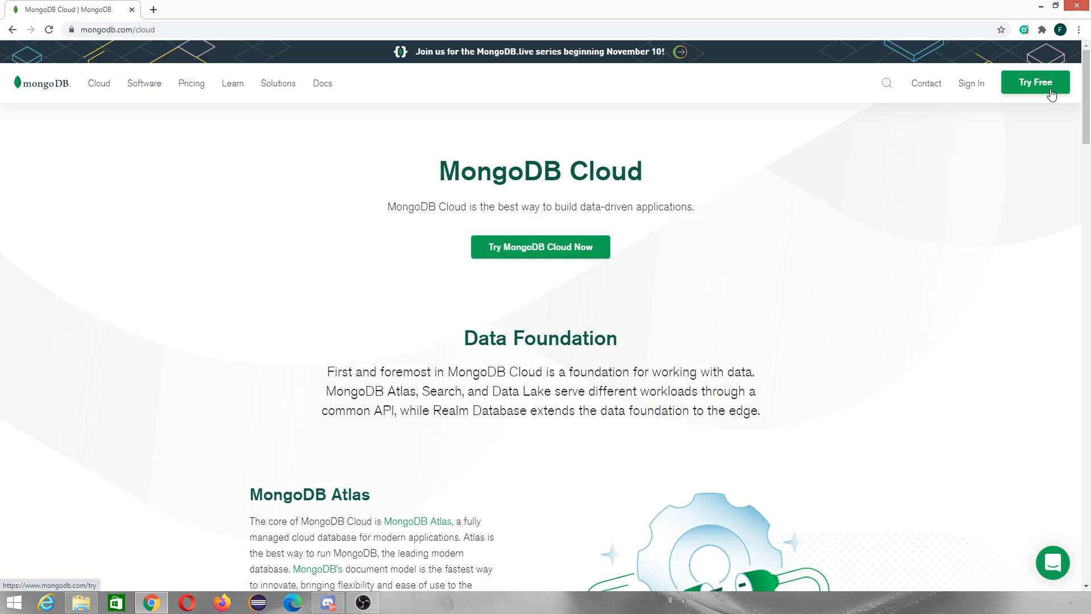
# Start the free MongoDB Cloud trial and sign in to the existing Atlas account
pyautogui.click(559, 246)
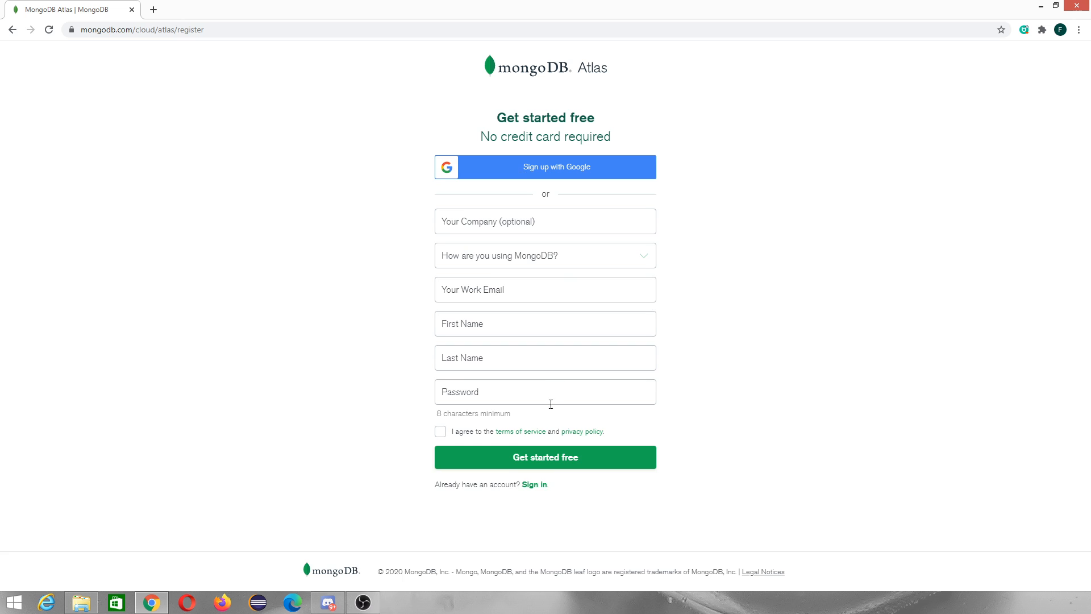
pyautogui.click(540, 485)
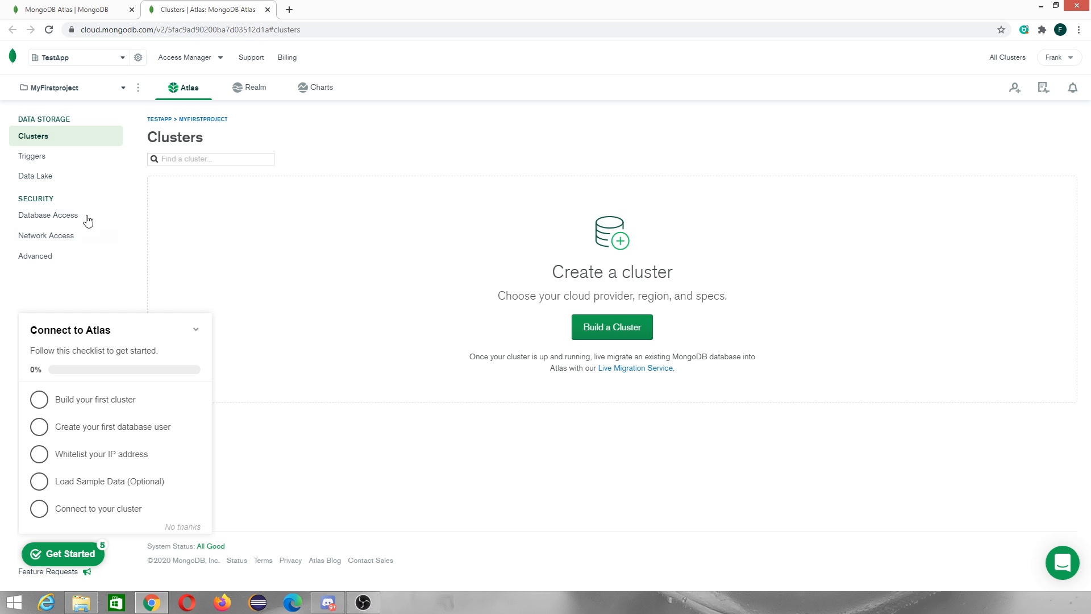
# Begin building the first cluster and choose the free Shared Clusters path
pyautogui.click(95, 408)
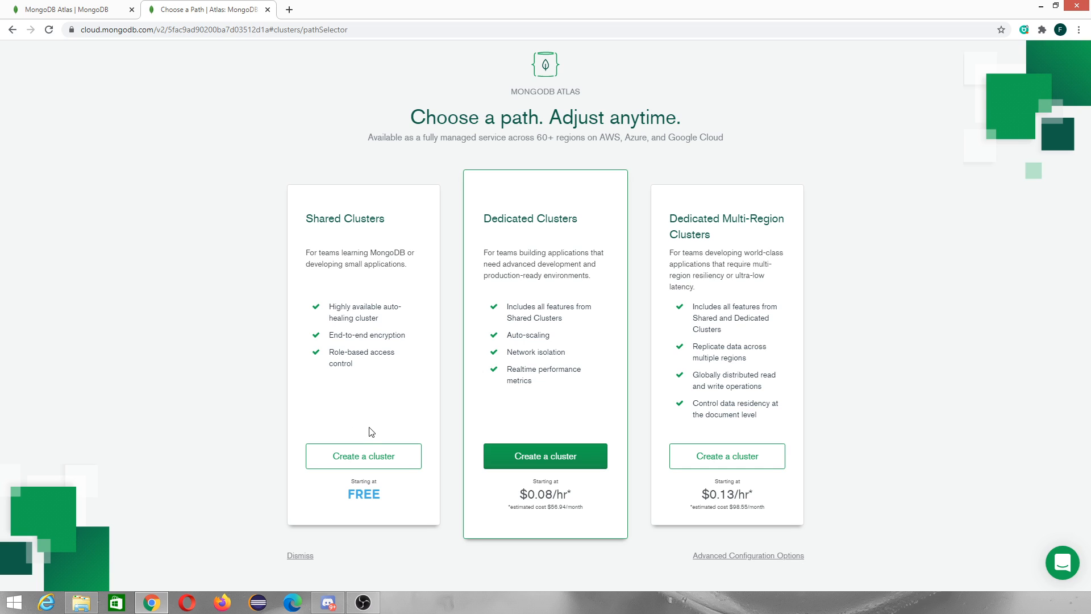
pyautogui.click(374, 457)
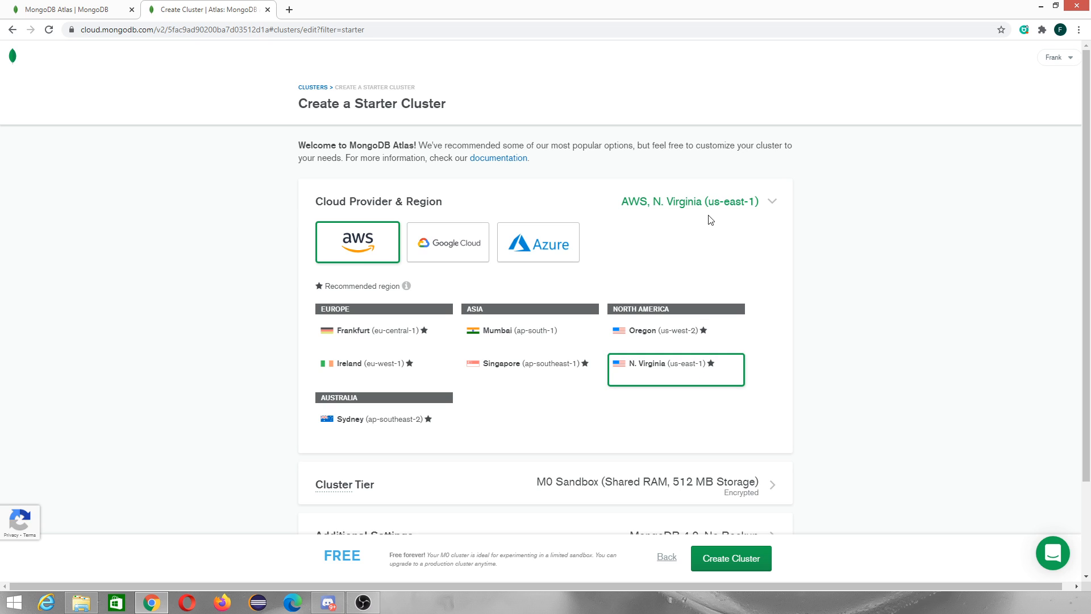
# Select MongoDB 4.2 as the cluster version in the Additional Settings section
pyautogui.scroll(-2, 625, 381)
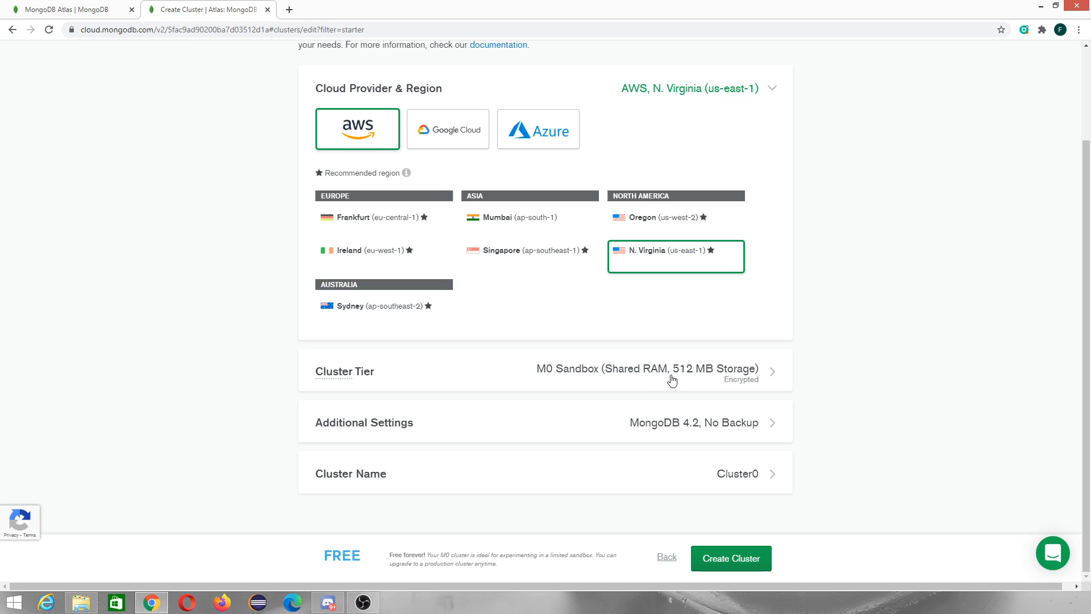
pyautogui.click(754, 428)
pyautogui.click(671, 457)
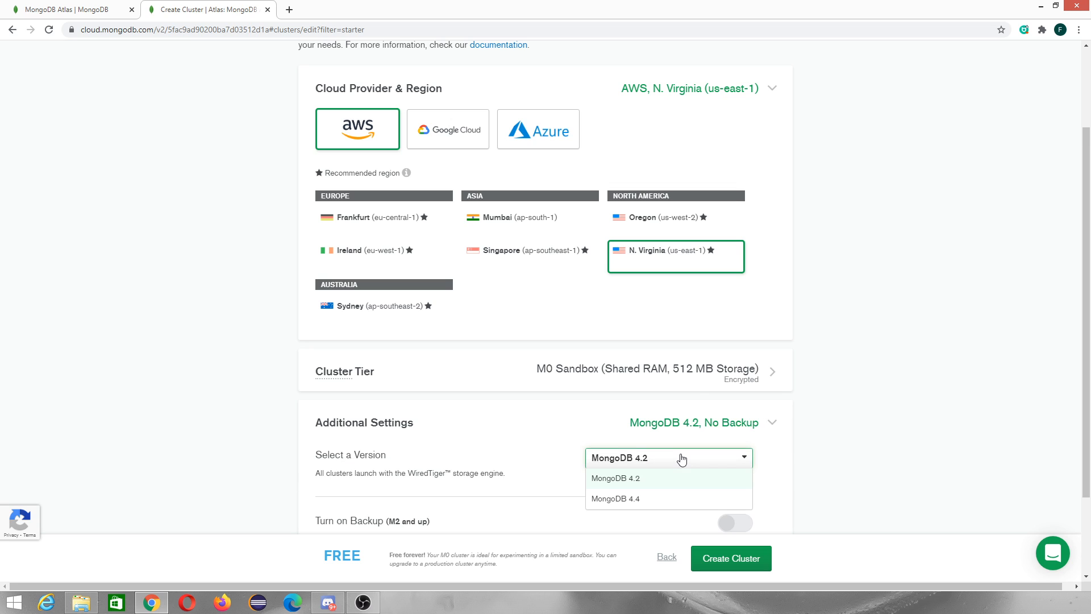
pyautogui.click(639, 479)
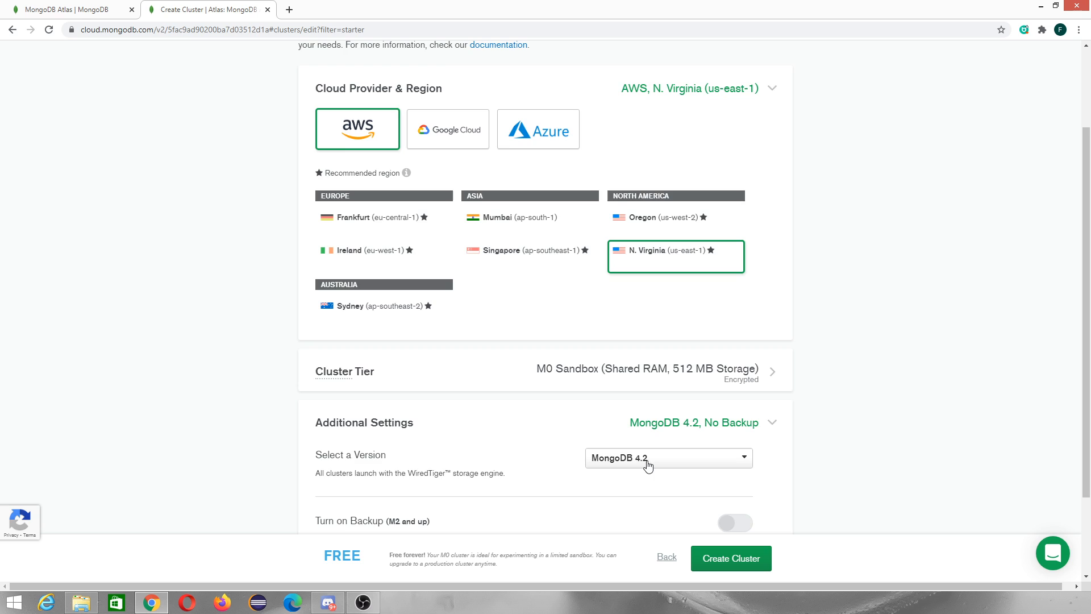
pyautogui.scroll(-2, 665, 458)
pyautogui.scroll(3, 685, 426)
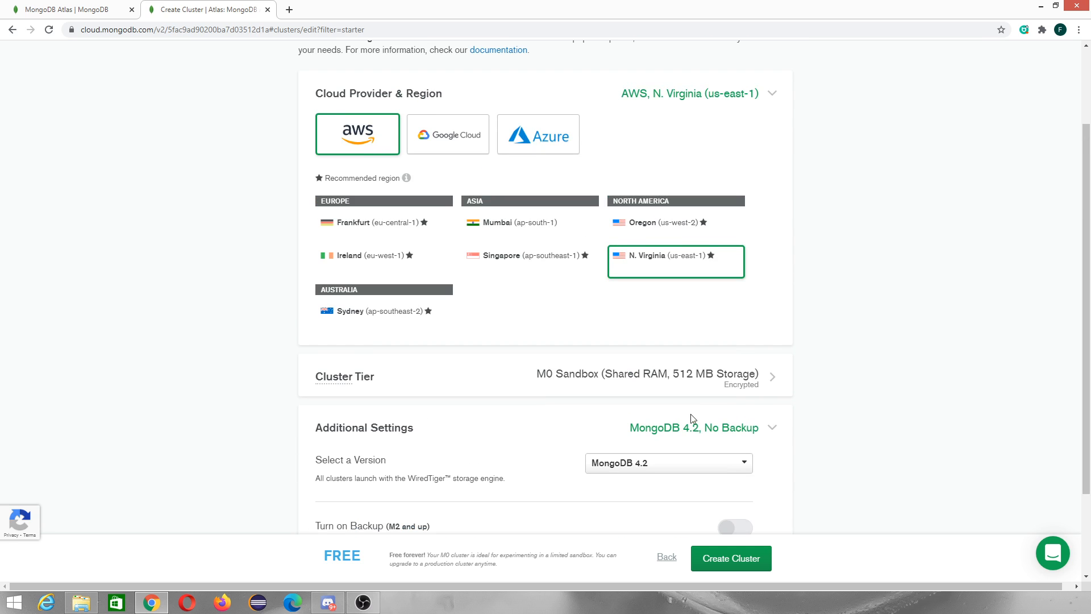
# Review the M0 Sandbox cluster tier options and close the section
pyautogui.click(769, 425)
pyautogui.click(769, 383)
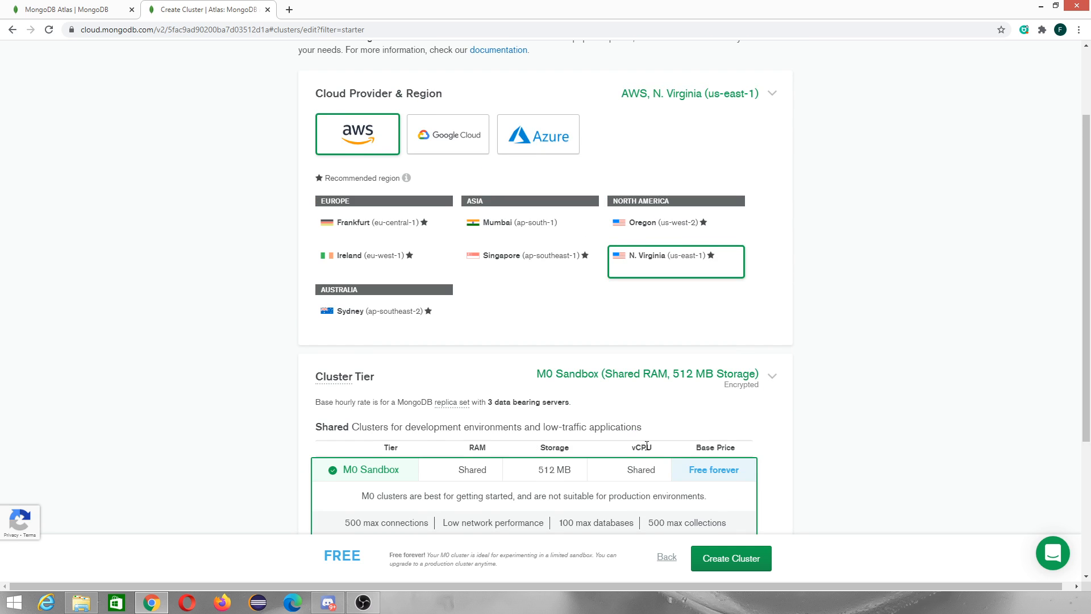
pyautogui.scroll(-3, 622, 455)
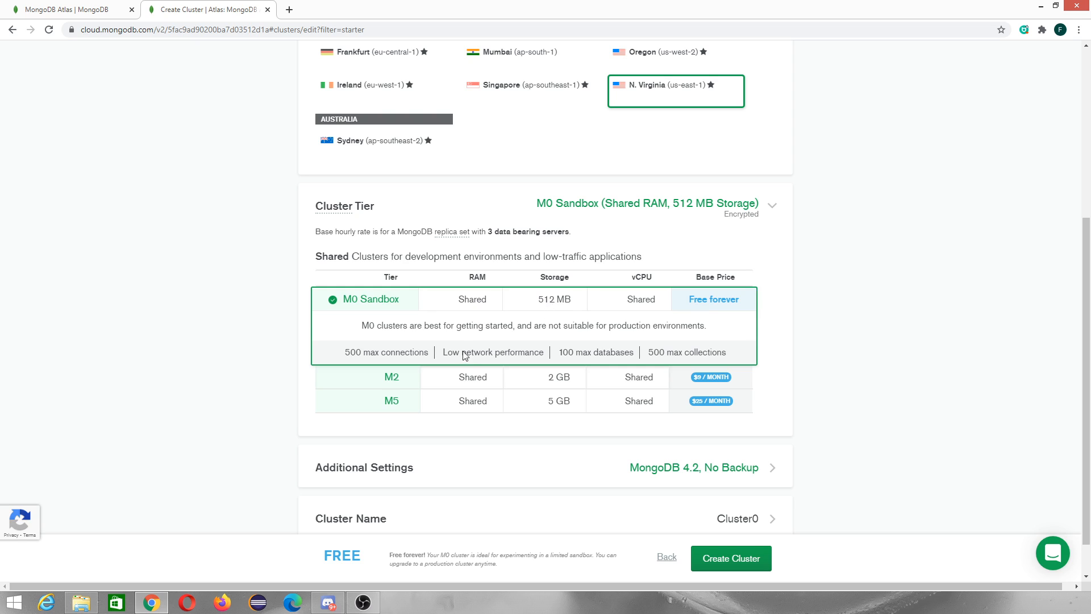
pyautogui.doubleClick(484, 258)
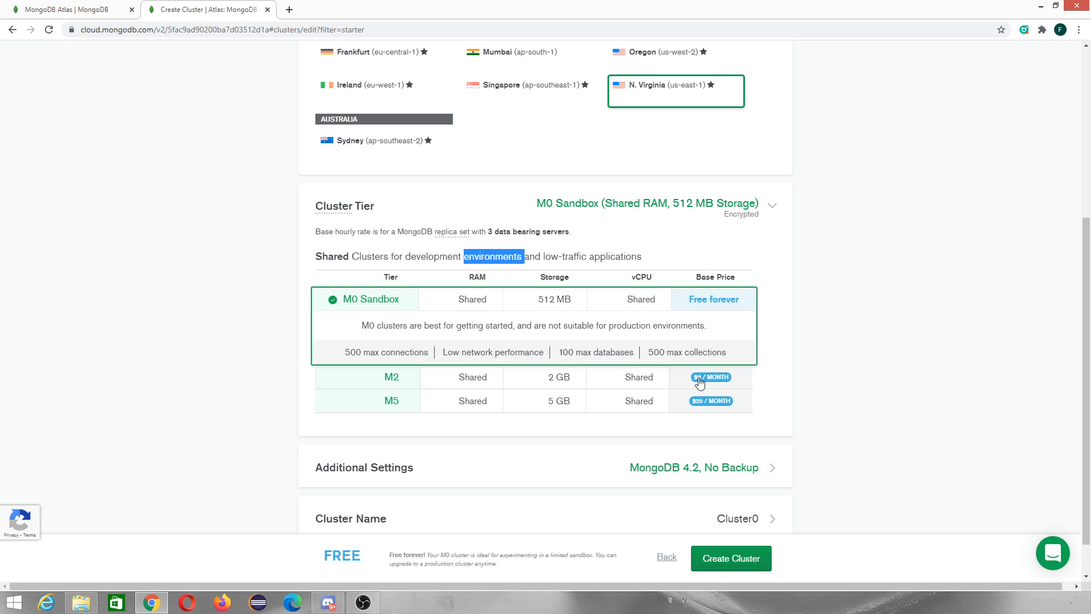
pyautogui.click(772, 206)
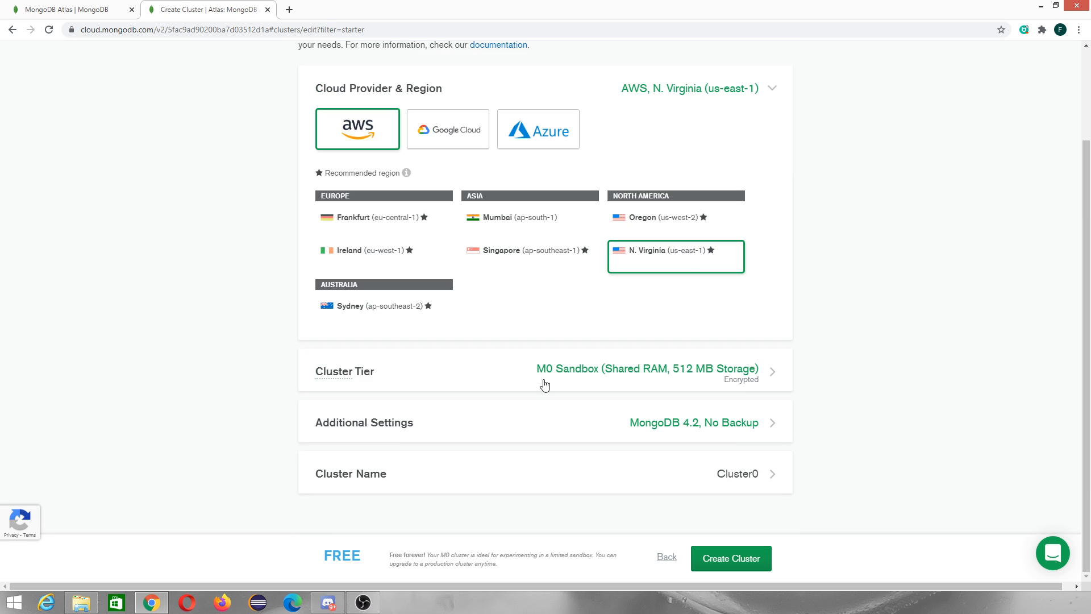
# Name the cluster JavaAppCluster and create the free cluster
pyautogui.click(736, 474)
pyautogui.doubleClick(589, 504)
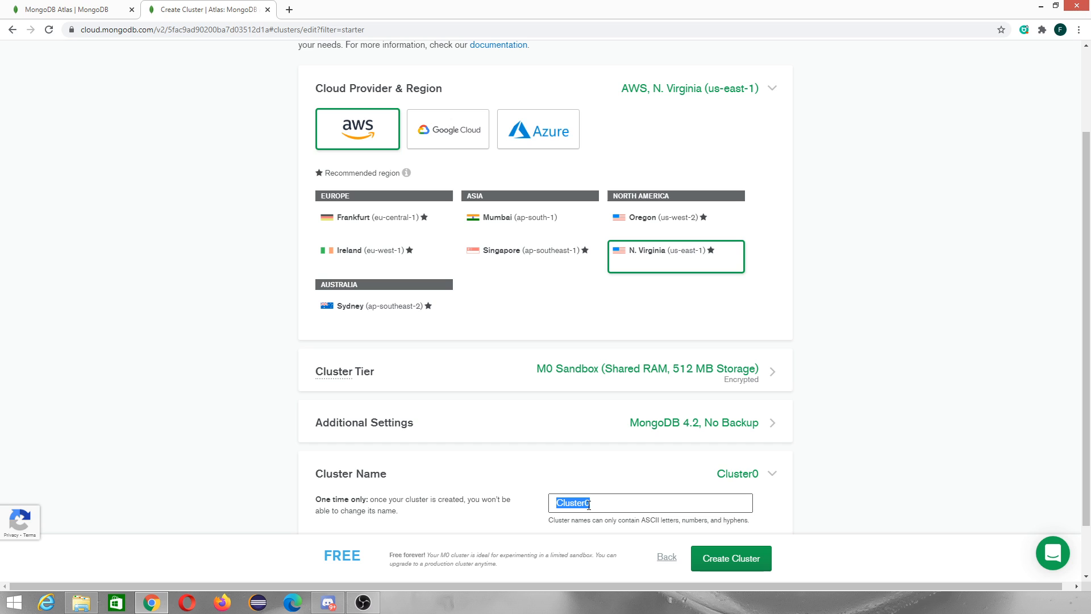
pyautogui.write('MySe')
pyautogui.press('BackSpace')
pyautogui.press('BackSpace')
pyautogui.press('BackSpace')
pyautogui.write('First')
pyautogui.press('BackSpace')
pyautogui.press('BackSpace')
pyautogui.press('BackSpace')
pyautogui.press('BackSpace')
pyautogui.press('BackSpace')
pyautogui.press('BackSpace')
pyautogui.press('BackSpace')
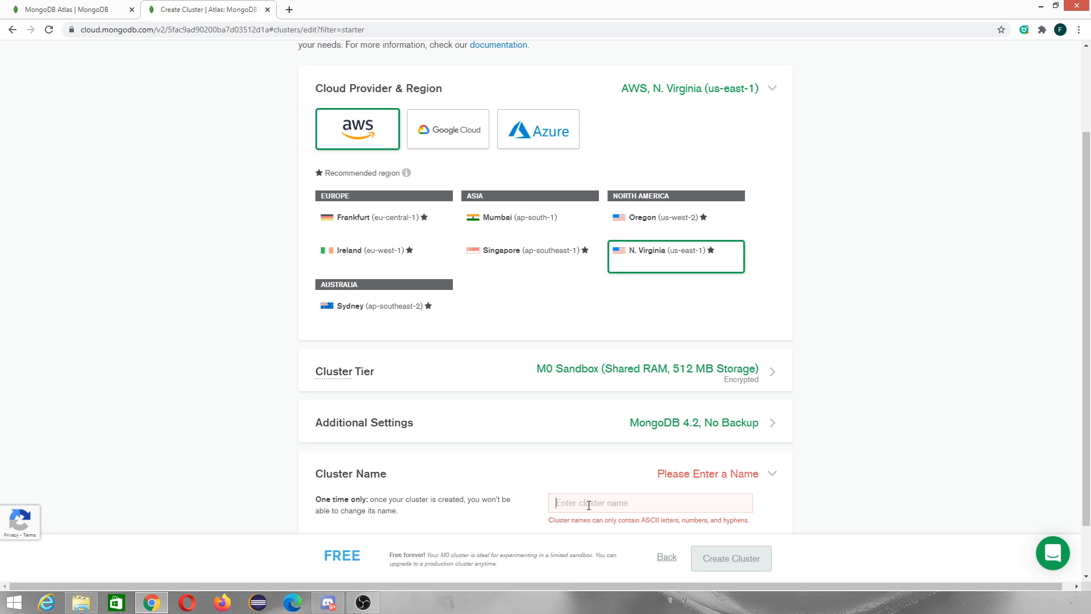
pyautogui.write('Java')
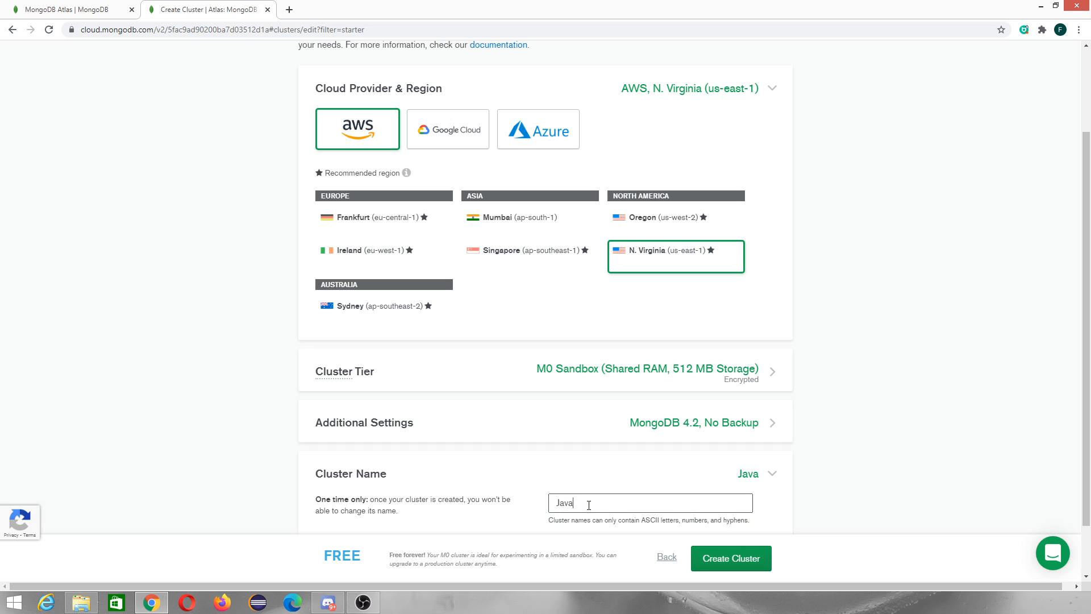
pyautogui.write('AppCluster')
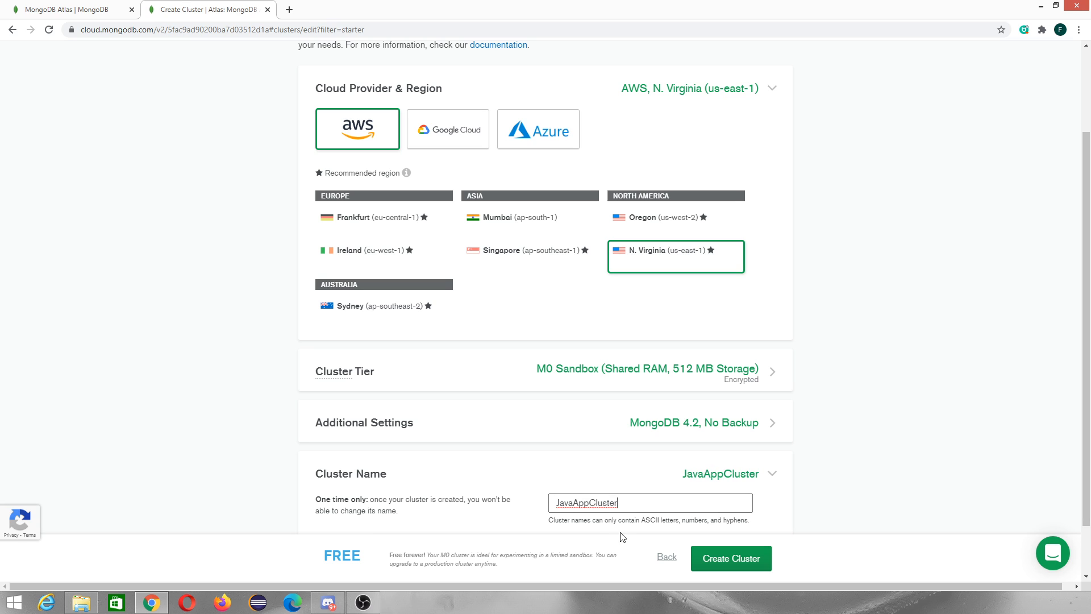
pyautogui.click(733, 562)
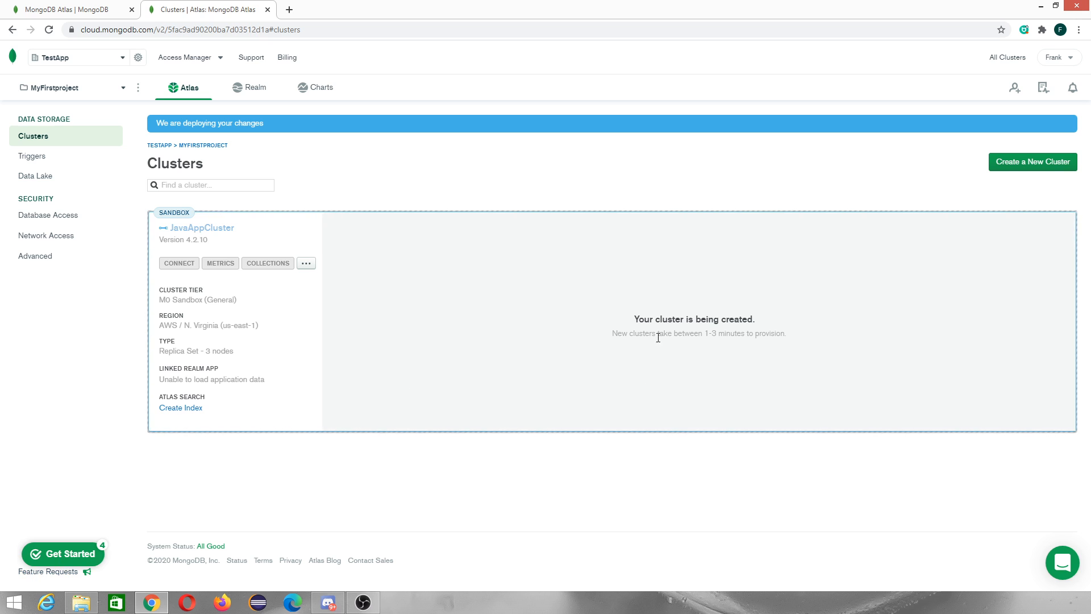
# Open the Add New Database User dialog from the Database Access page
pyautogui.moveTo(634, 317); pyautogui.dragTo(721, 316)
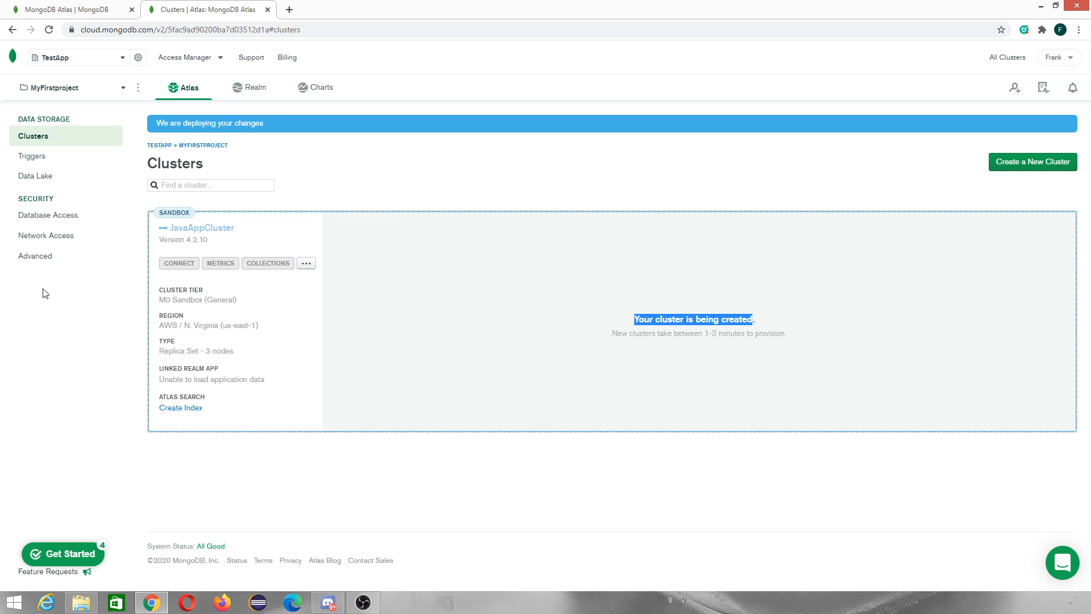
pyautogui.click(70, 556)
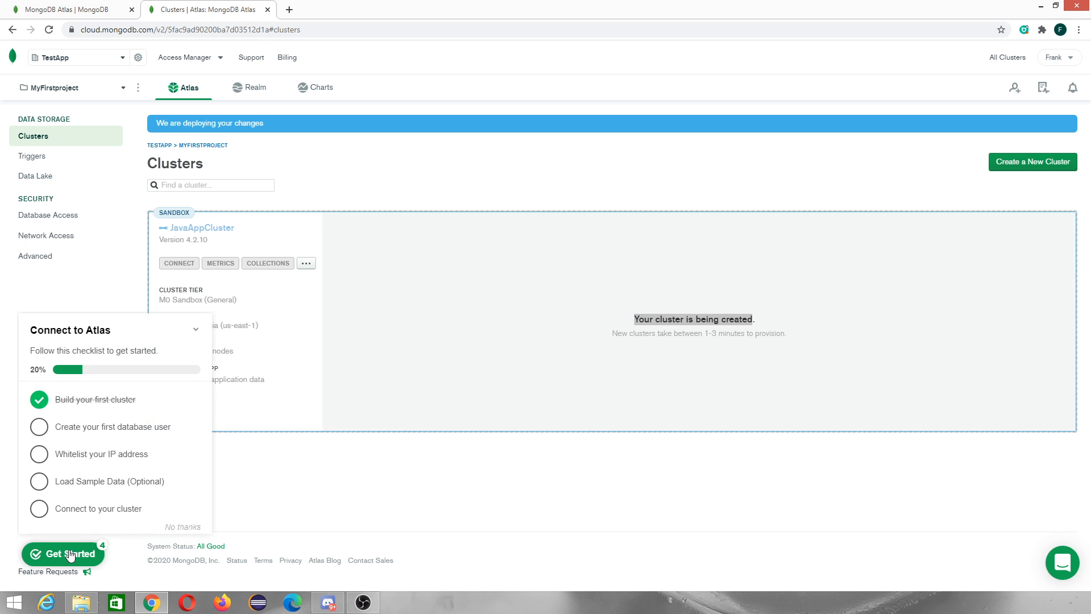
pyautogui.click(118, 433)
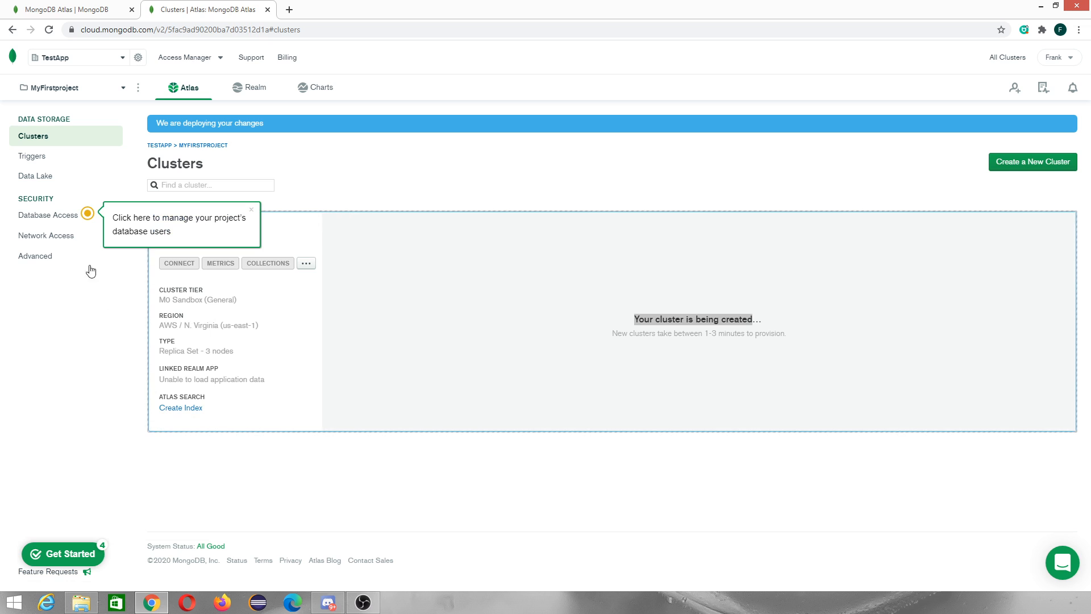
pyautogui.click(57, 220)
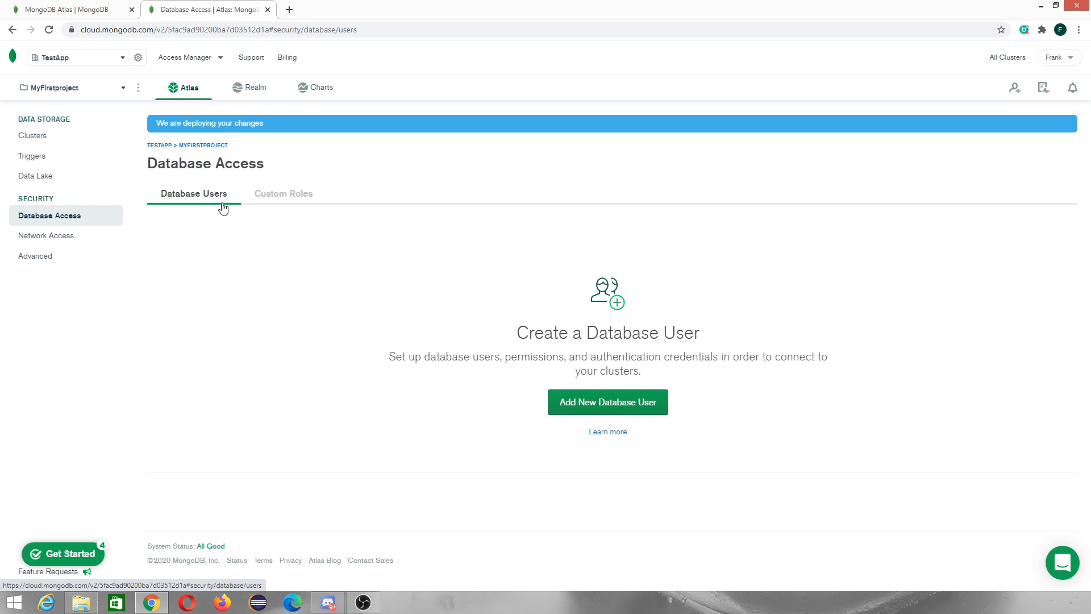
pyautogui.click(287, 195)
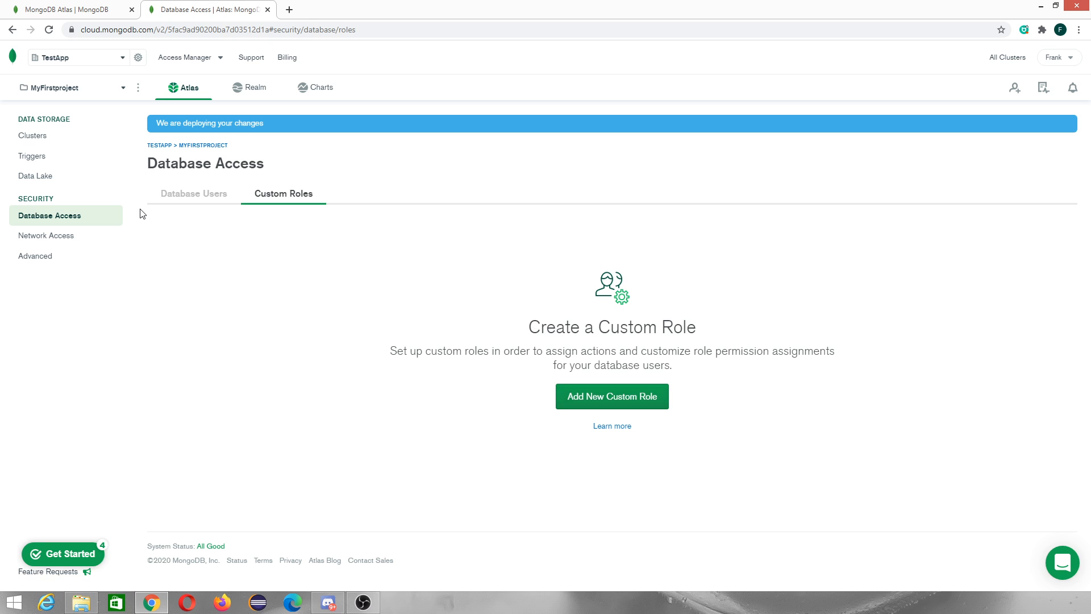
pyautogui.click(187, 200)
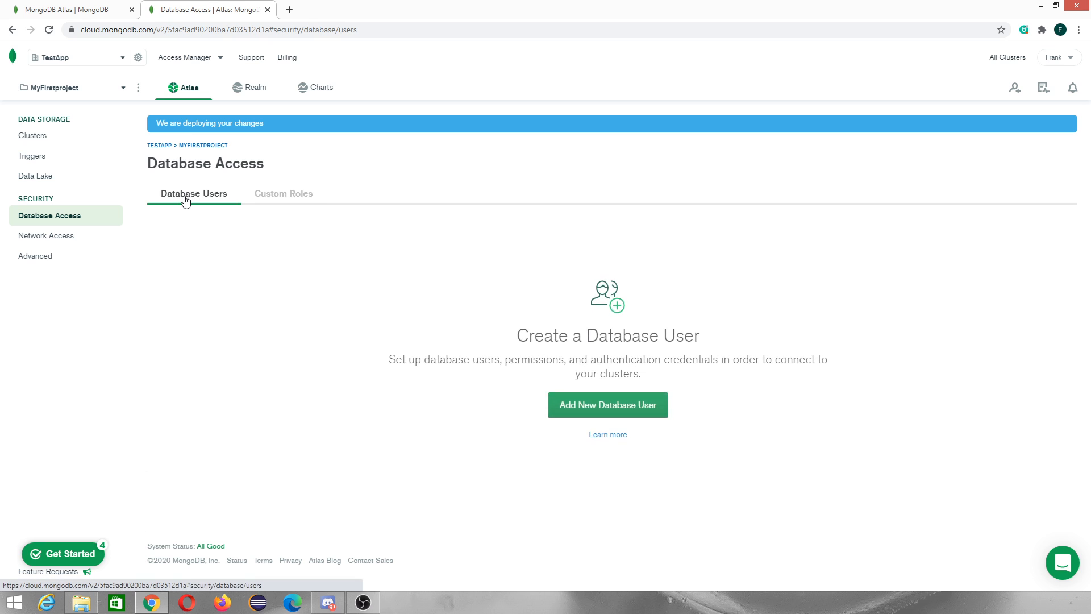
pyautogui.click(636, 402)
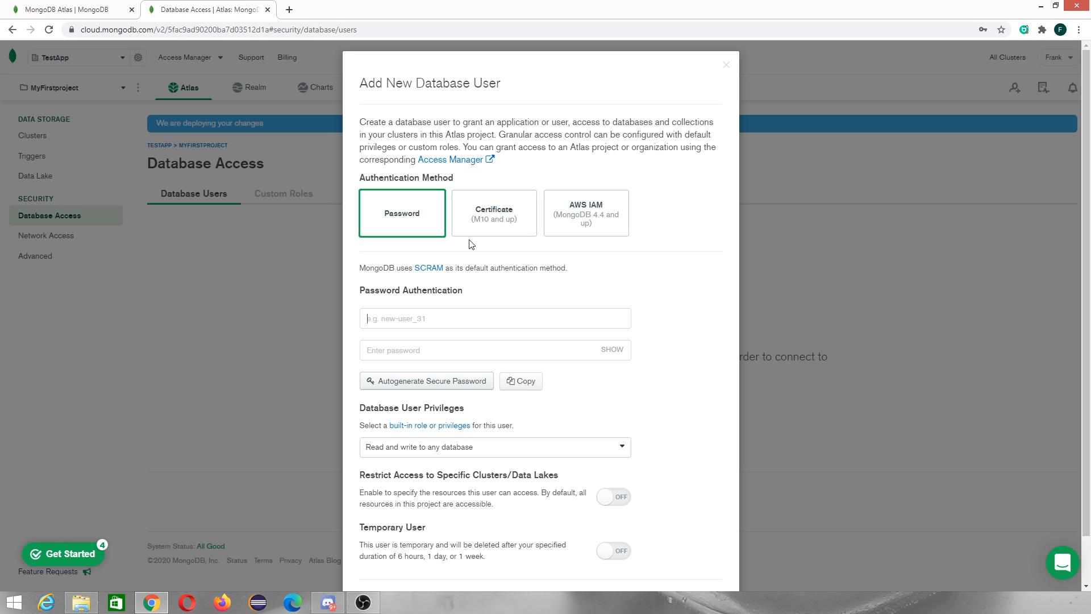
# Enter myjavauser as the database user's username
pyautogui.scroll(-2, 443, 296)
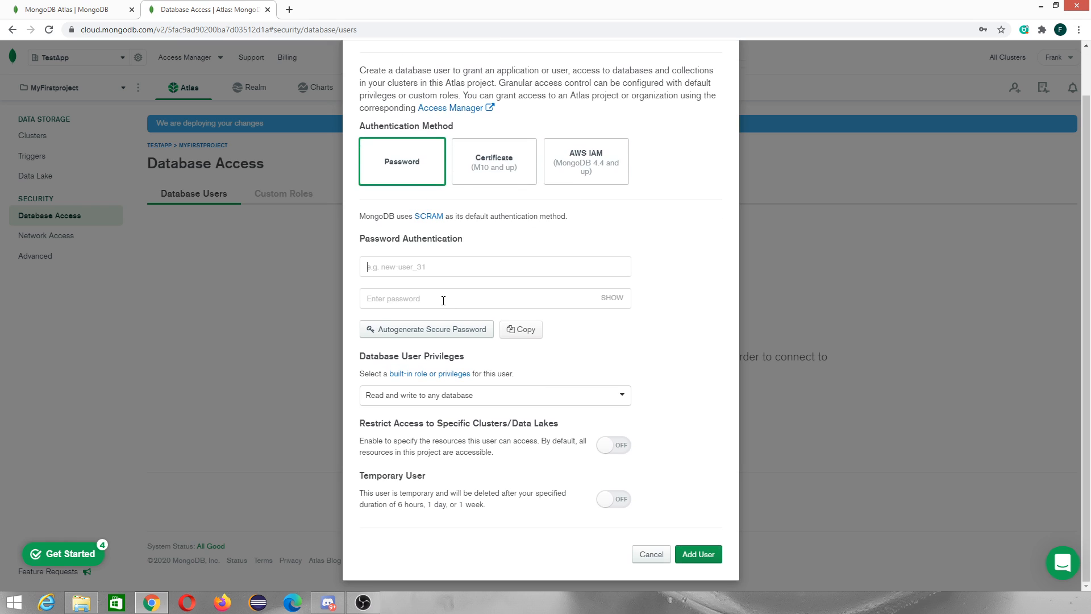
pyautogui.scroll(2, 444, 300)
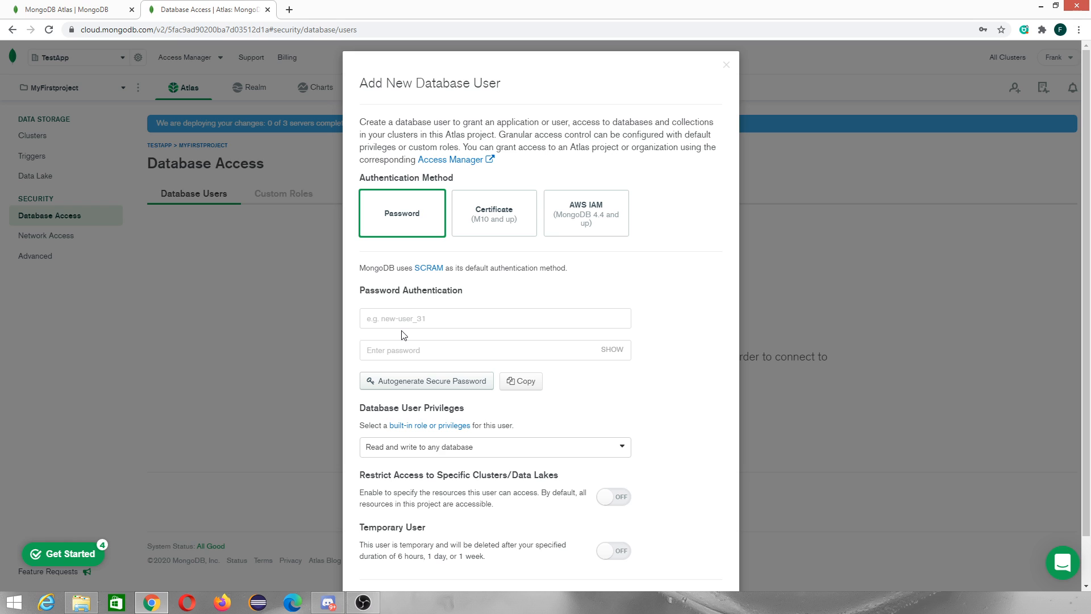
pyautogui.write('myjavauser')
# Enter the database user's password and review the remaining user options
pyautogui.click(393, 349)
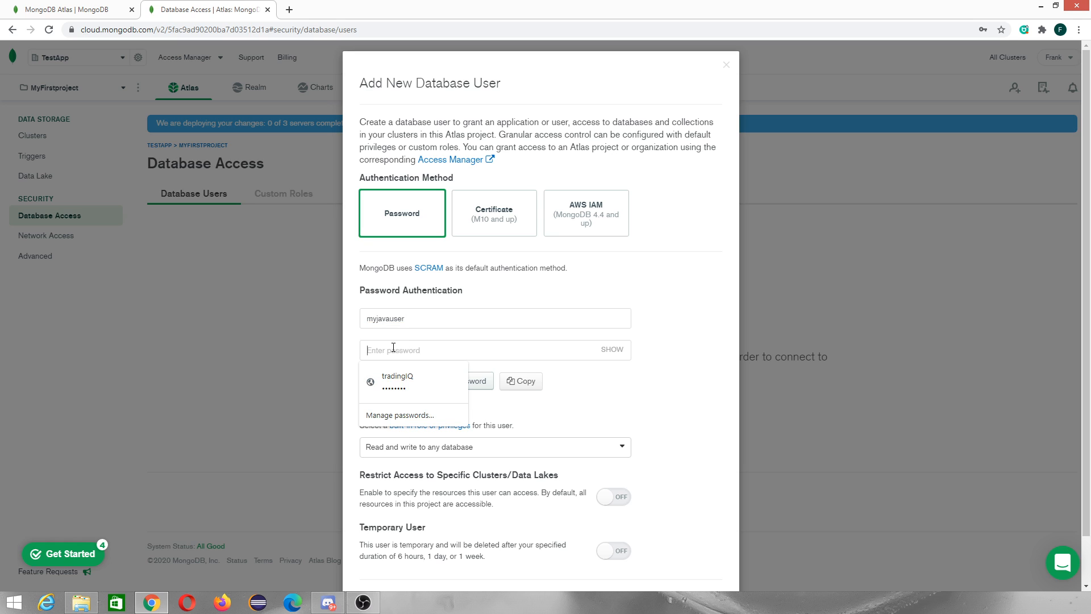
pyautogui.write('m')
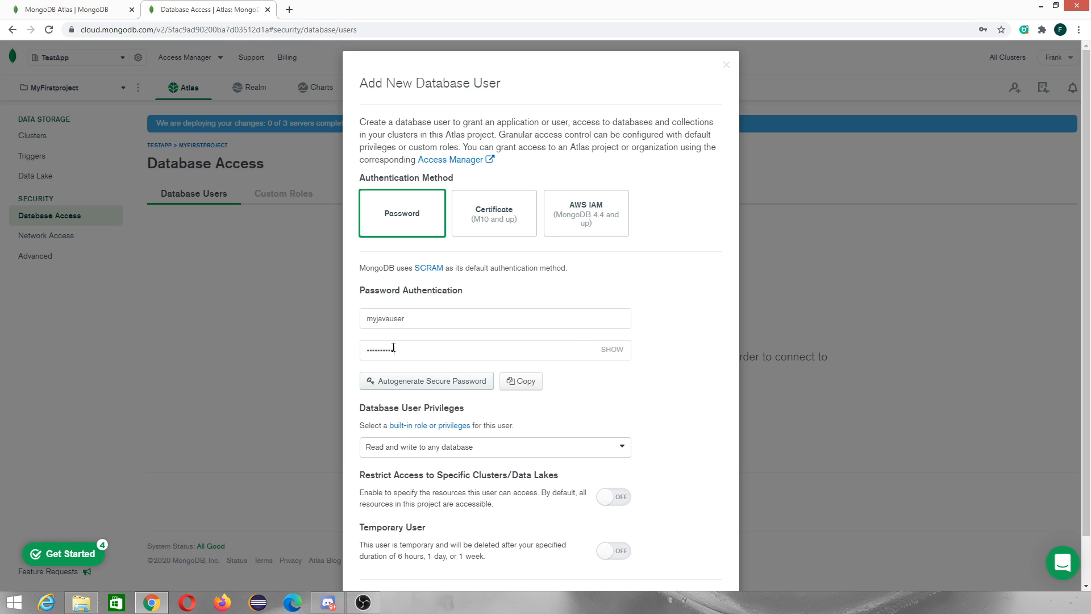
pyautogui.scroll(-1, 486, 326)
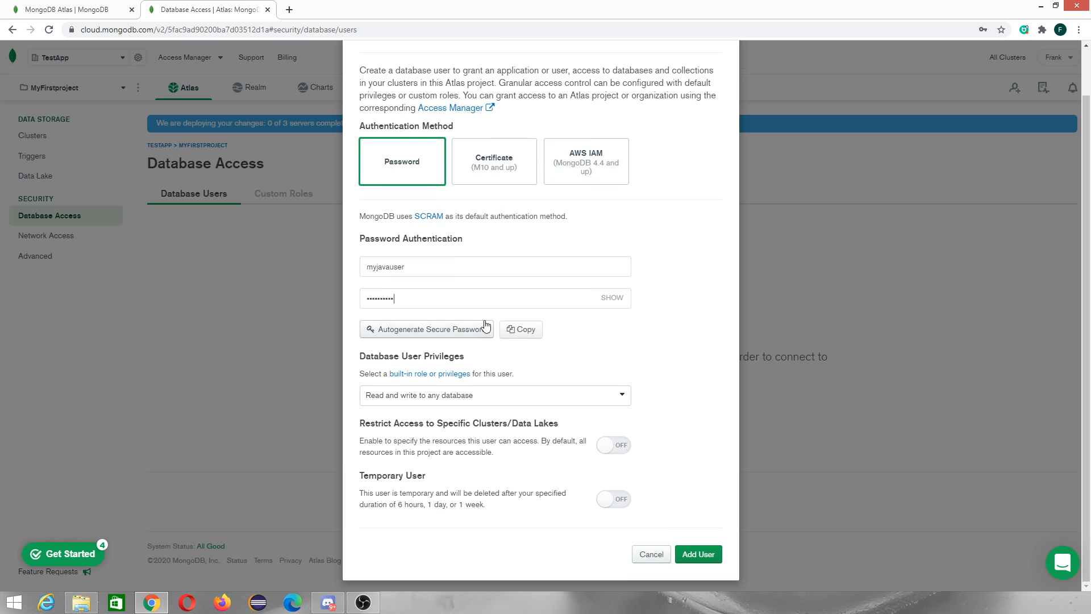
pyautogui.scroll(1, 508, 359)
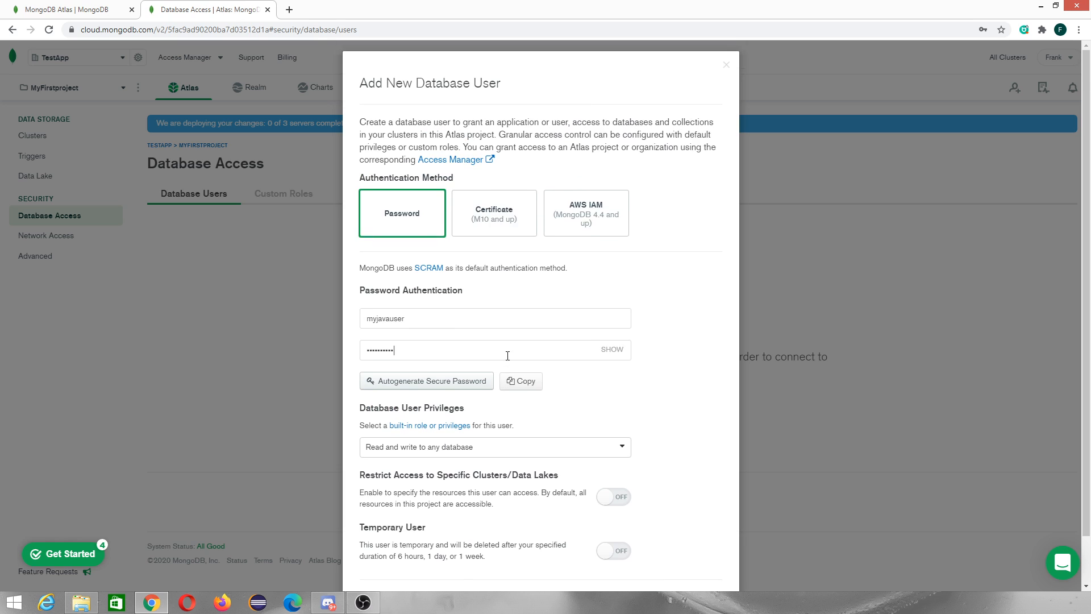
pyautogui.scroll(-1, 508, 359)
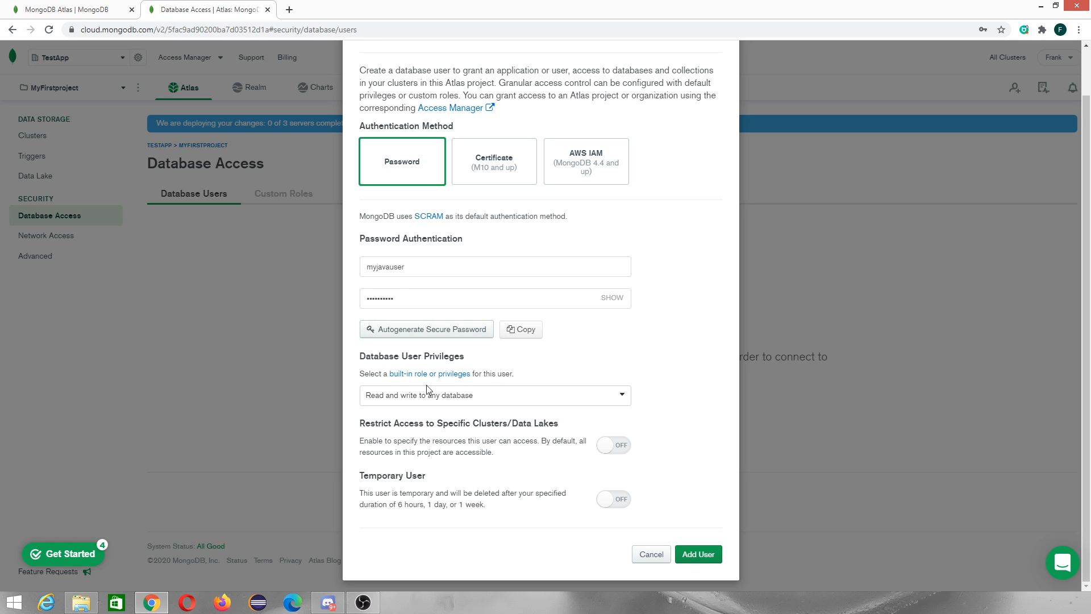
# Review the built-in role options for the database user's privileges
pyautogui.tripleClick(377, 354)
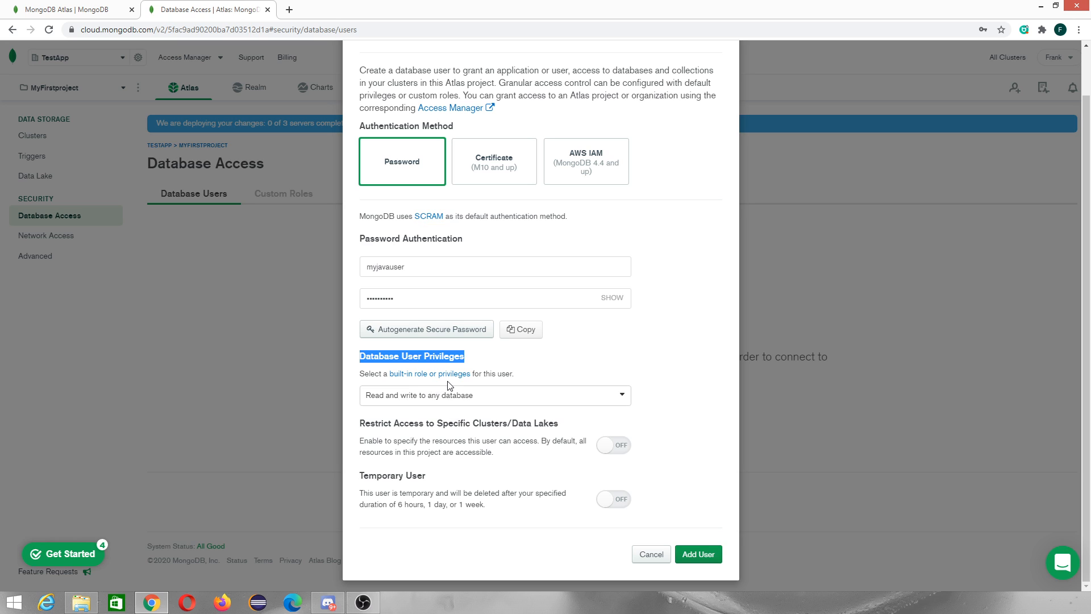
pyautogui.click(457, 397)
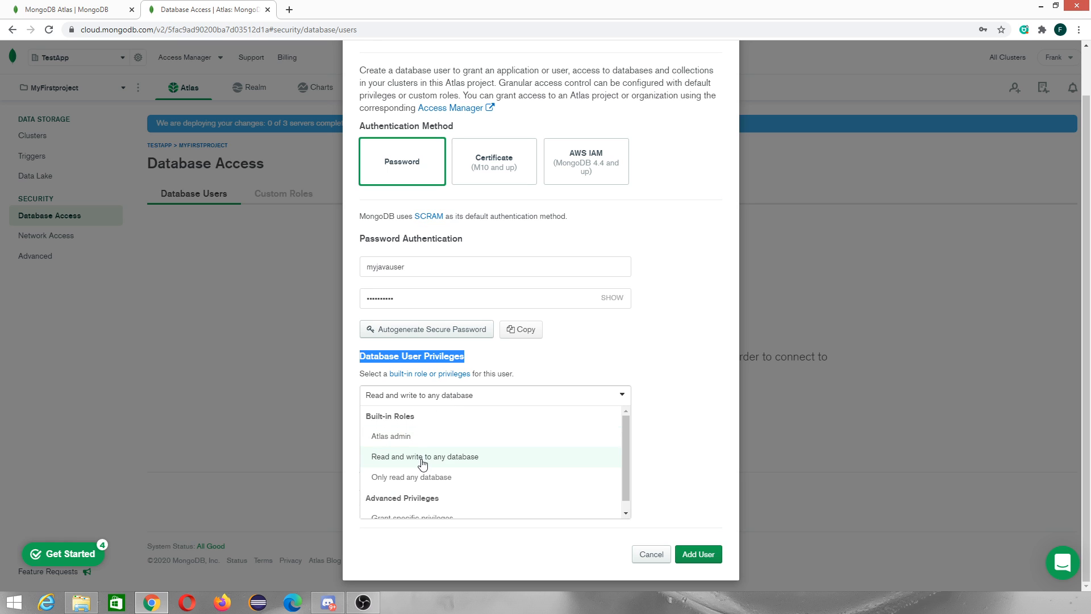
pyautogui.scroll(-1, 424, 483)
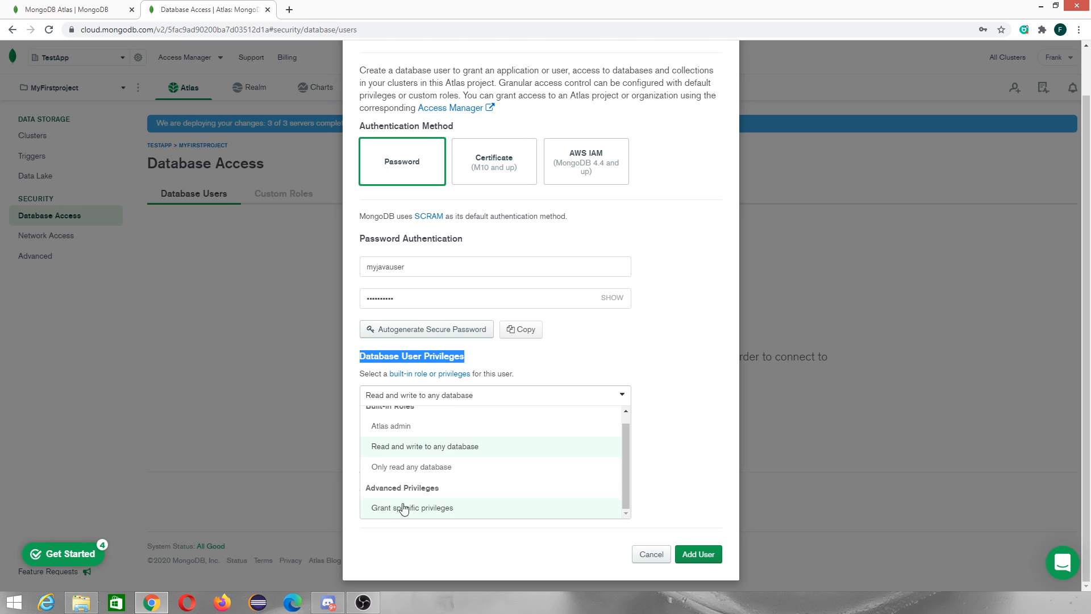
pyautogui.scroll(1, 410, 505)
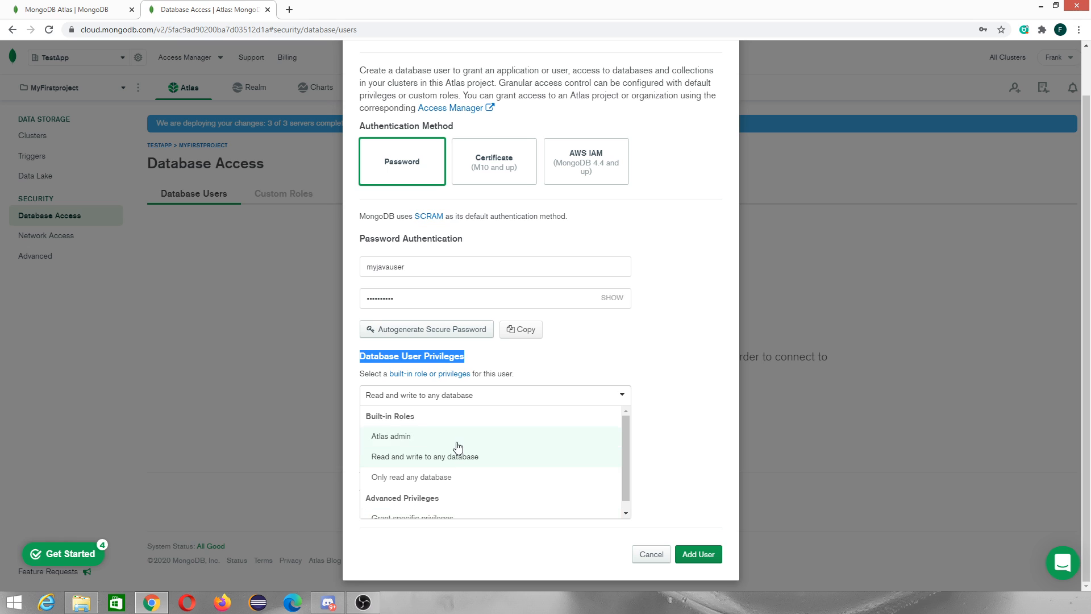
pyautogui.click(547, 352)
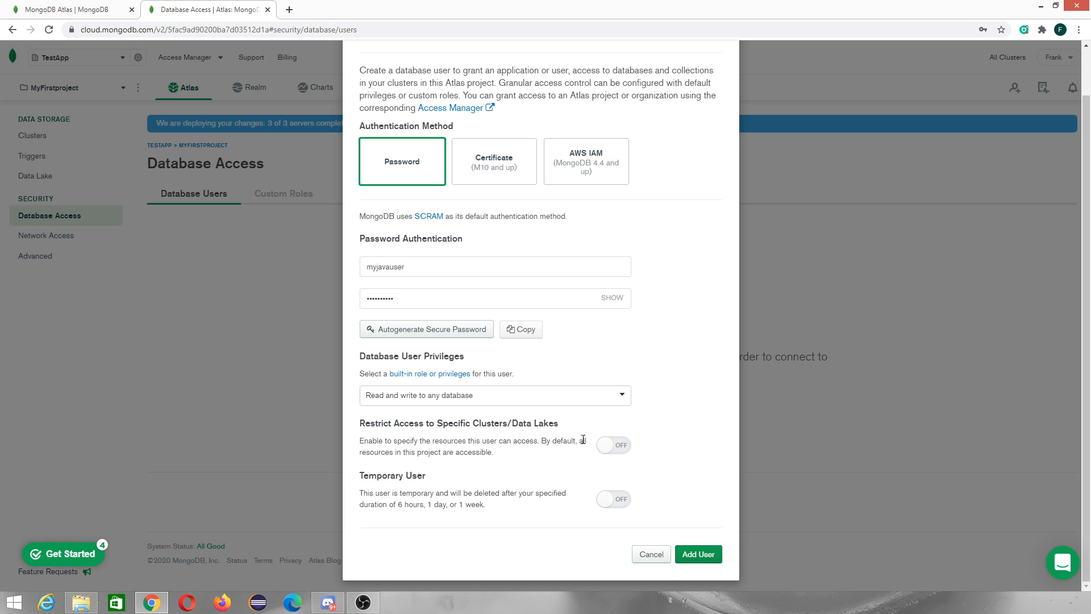
pyautogui.click(614, 446)
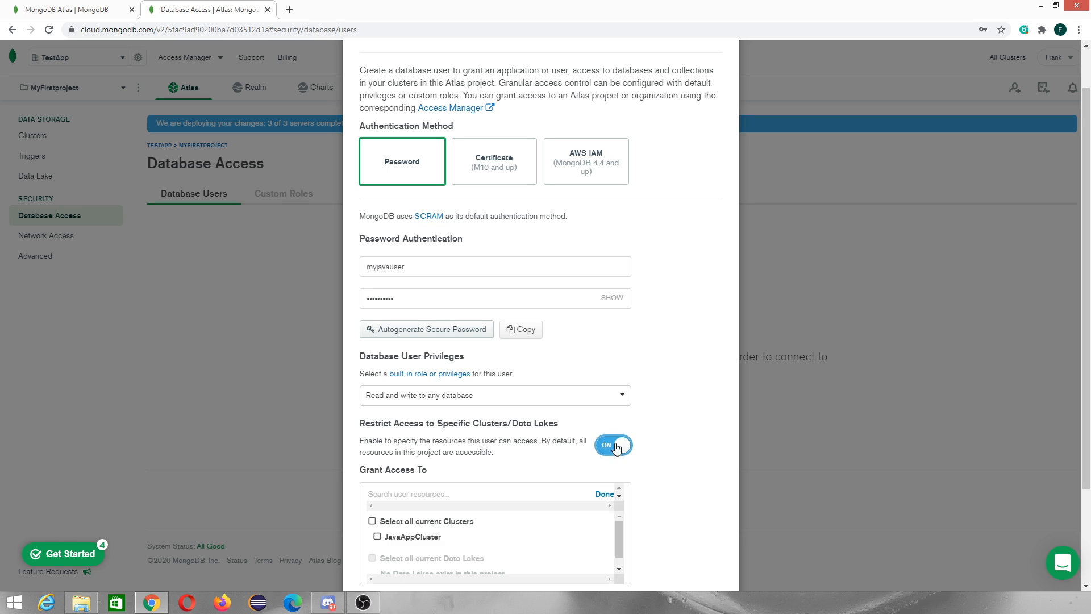
pyautogui.scroll(-2, 586, 445)
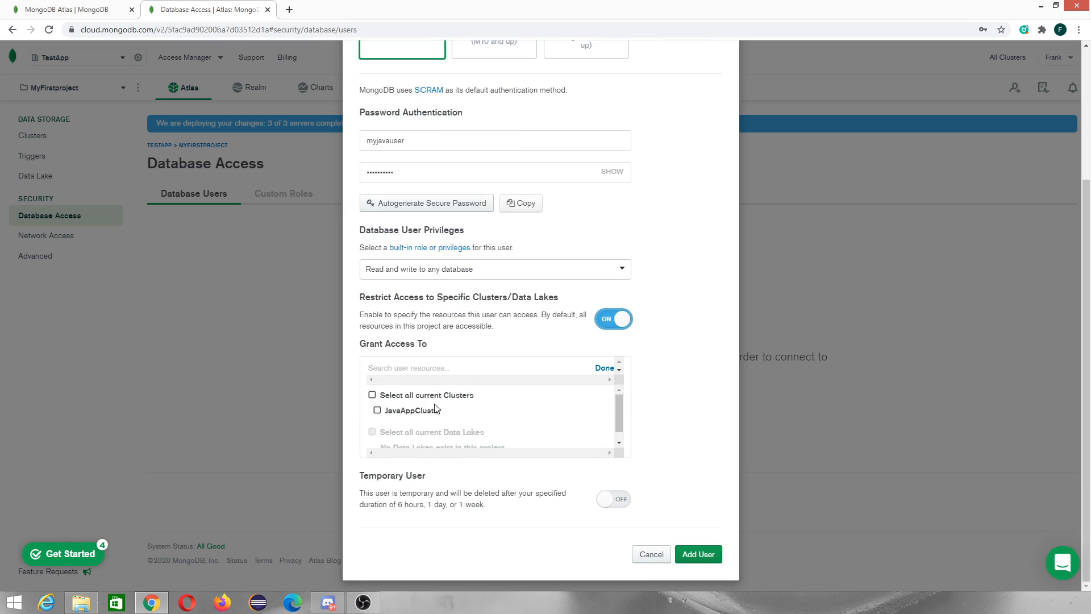
pyautogui.scroll(-1, 436, 409)
pyautogui.scroll(1, 437, 412)
pyautogui.scroll(-1, 417, 413)
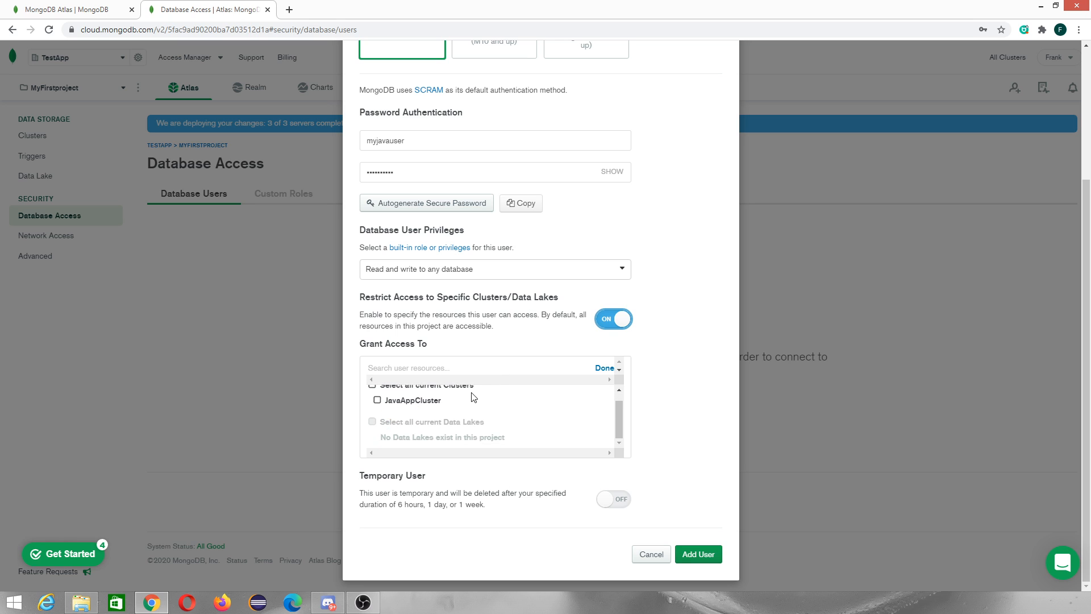
pyautogui.scroll(1, 420, 414)
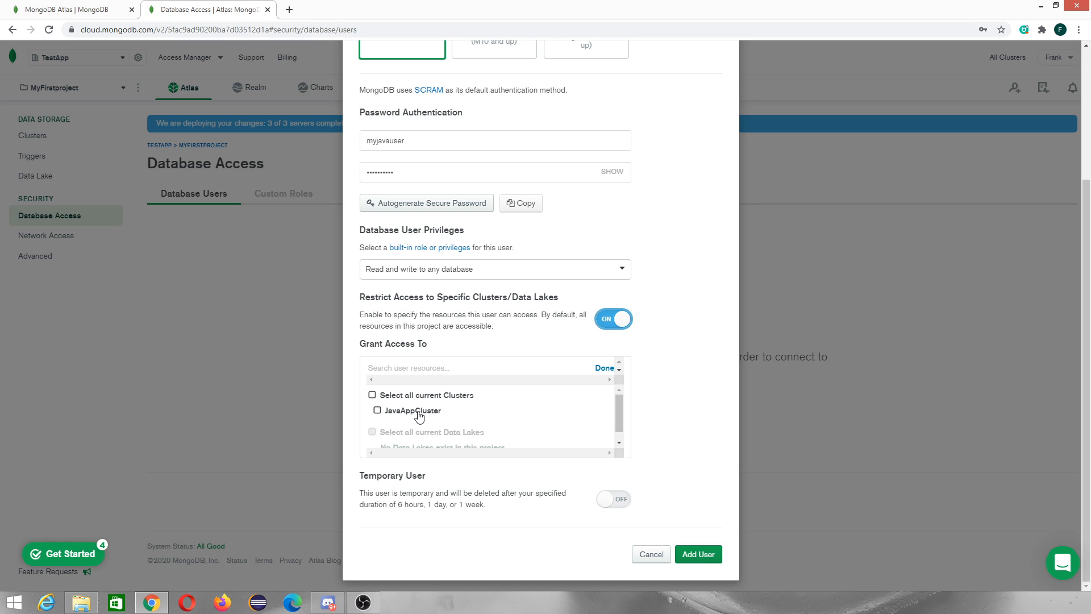
pyautogui.click(608, 321)
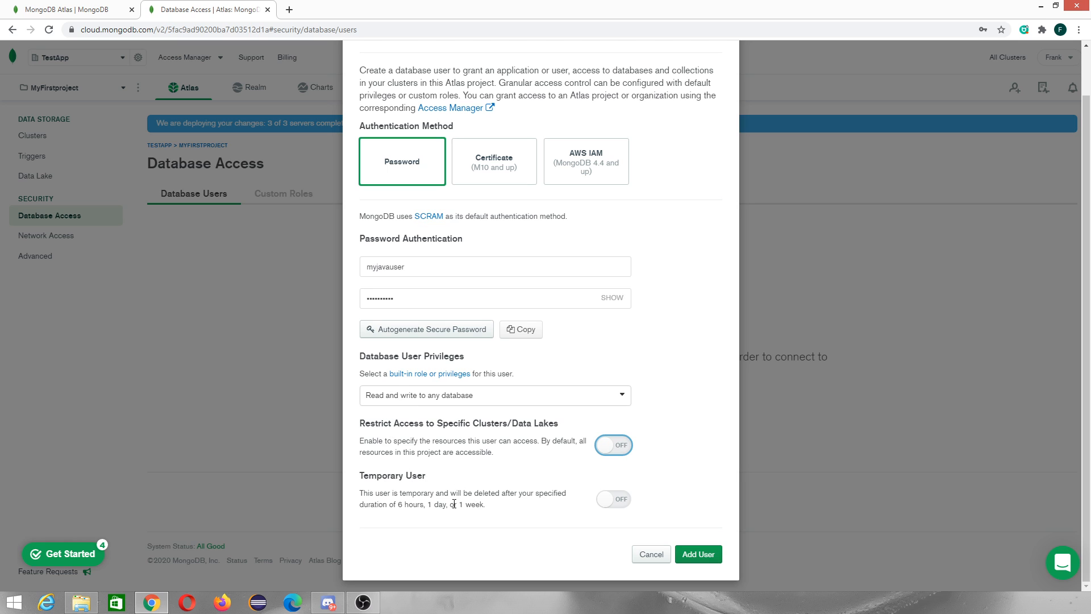
# Add the database user with Read and write to any database privileges as a permanent user
pyautogui.click(620, 500)
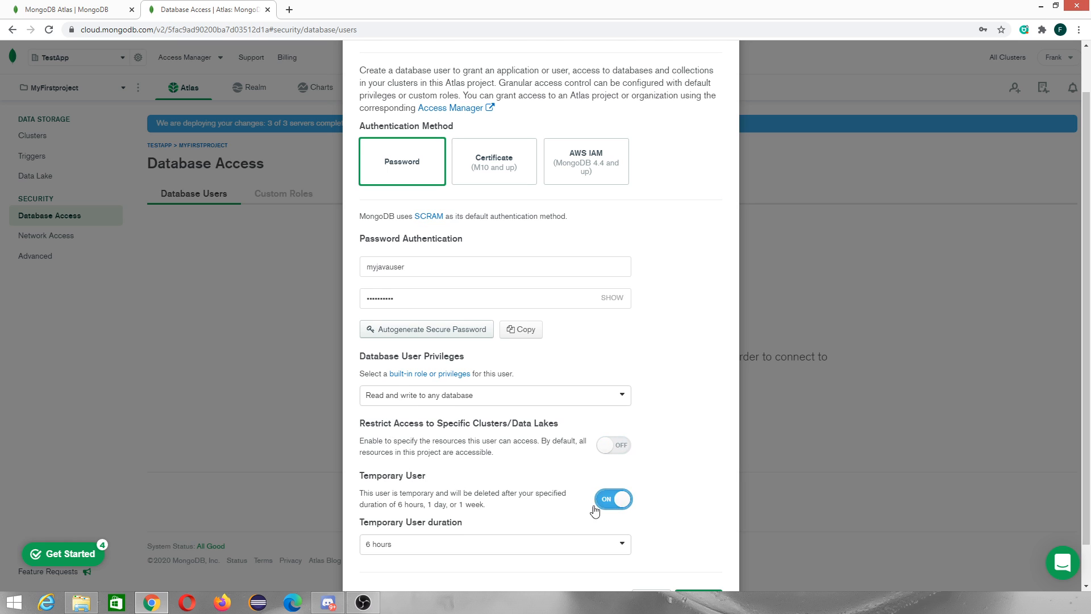
pyautogui.click(480, 504)
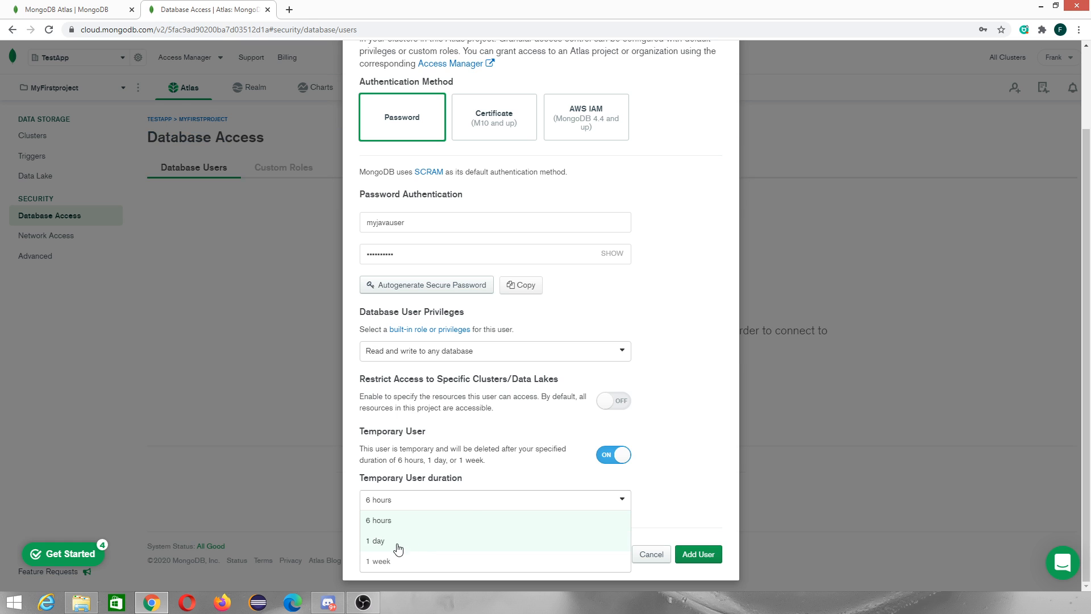
pyautogui.scroll(2, 565, 517)
pyautogui.click(562, 465)
pyautogui.click(612, 460)
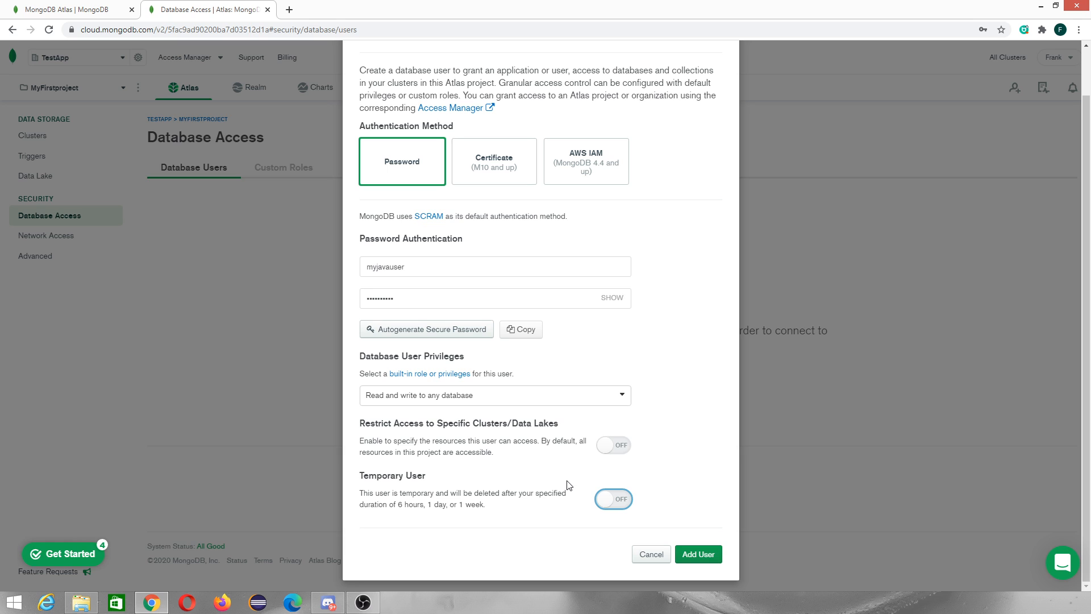
pyautogui.click(703, 557)
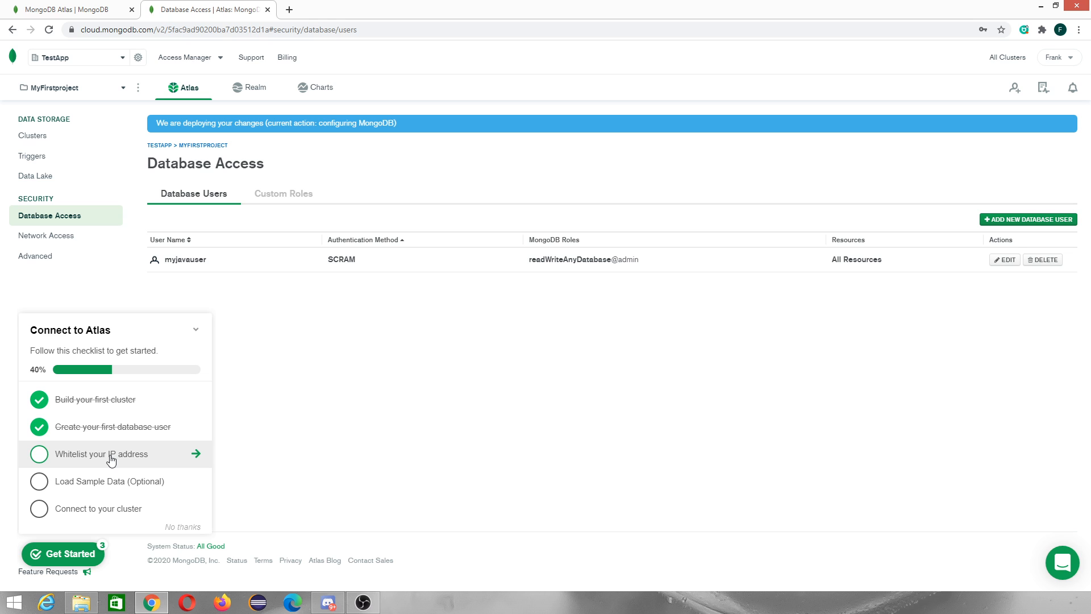
# Add an IP access list entry allowing access from anywhere (0.0.0.0/0)
pyautogui.click(111, 461)
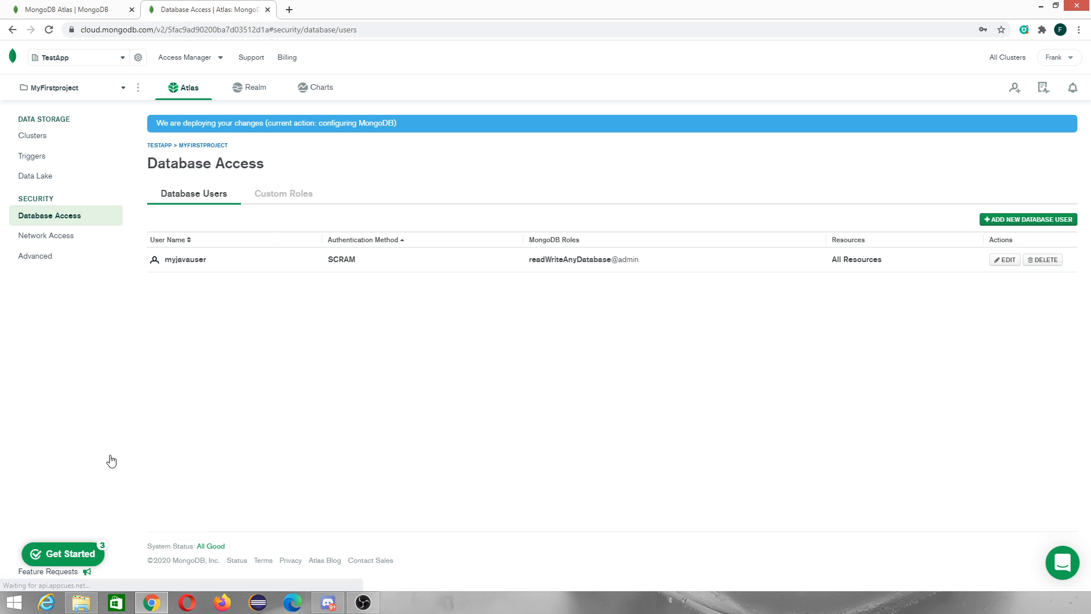
pyautogui.click(65, 243)
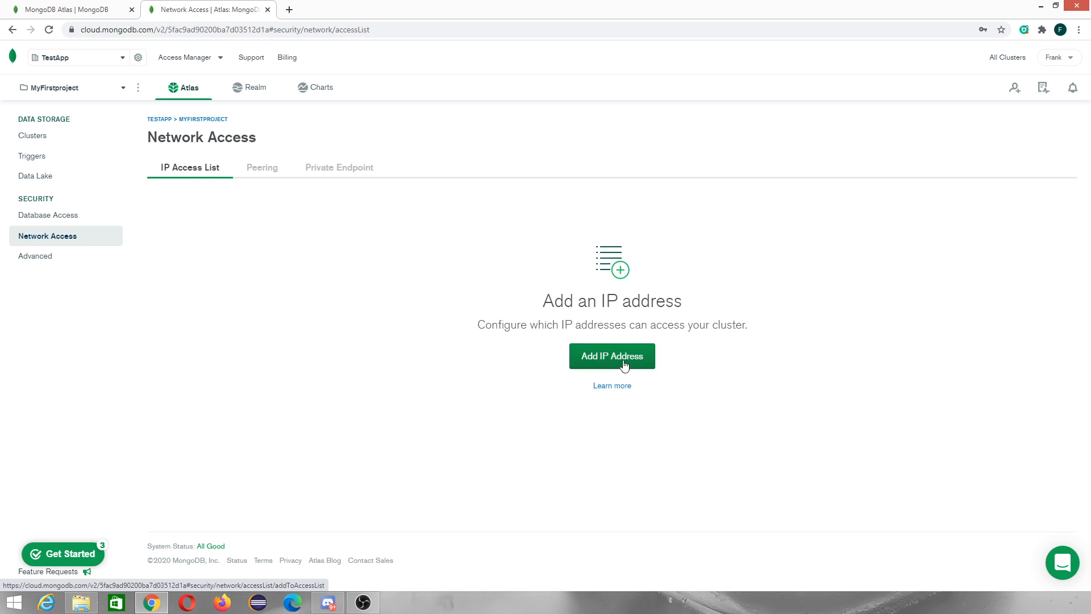
pyautogui.click(625, 361)
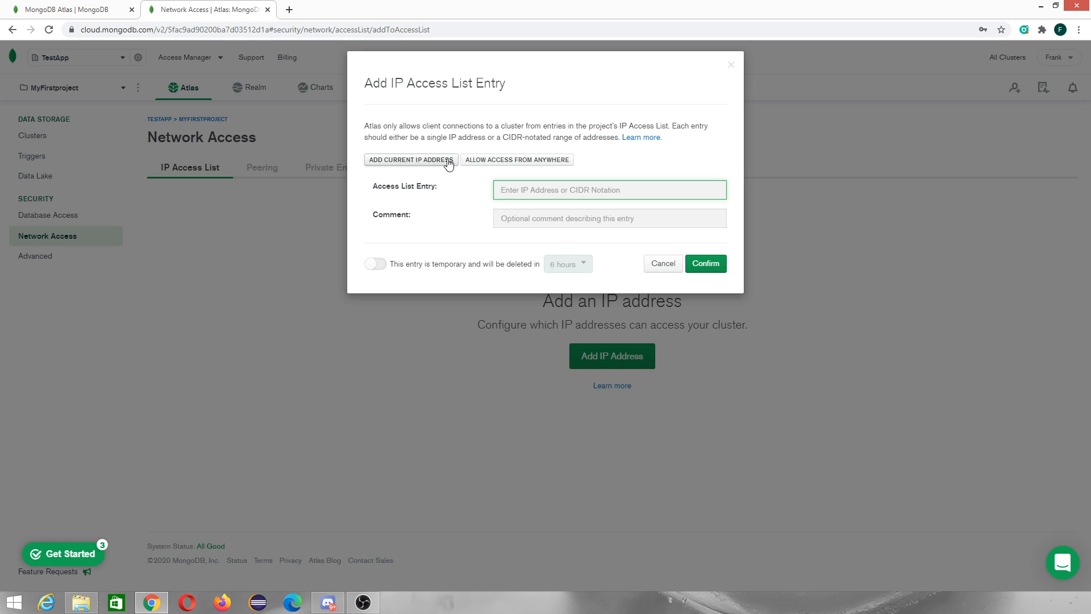
pyautogui.click(519, 161)
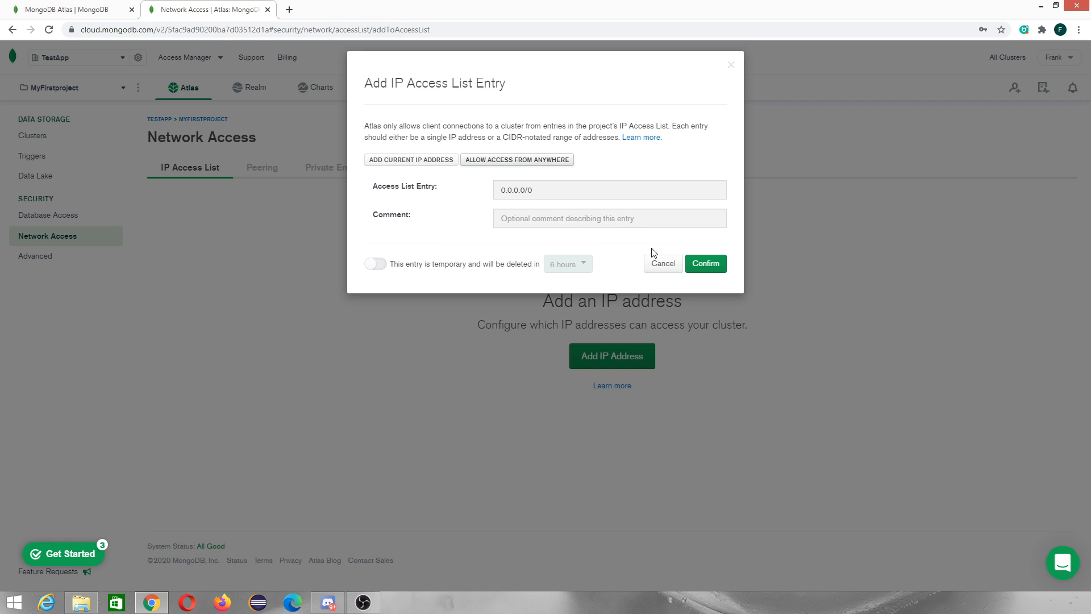
pyautogui.click(710, 267)
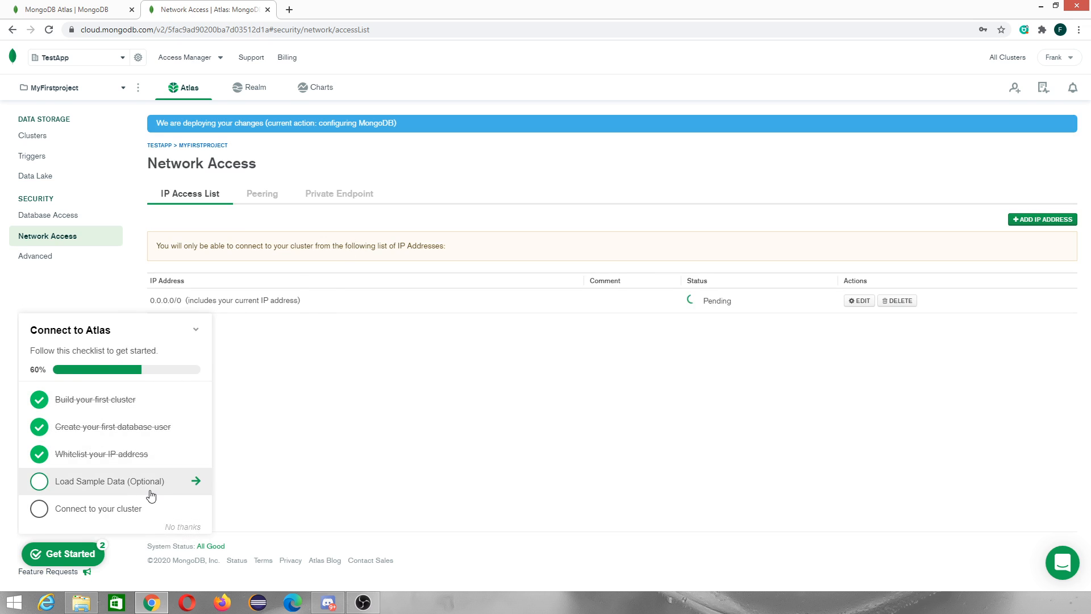
pyautogui.click(110, 486)
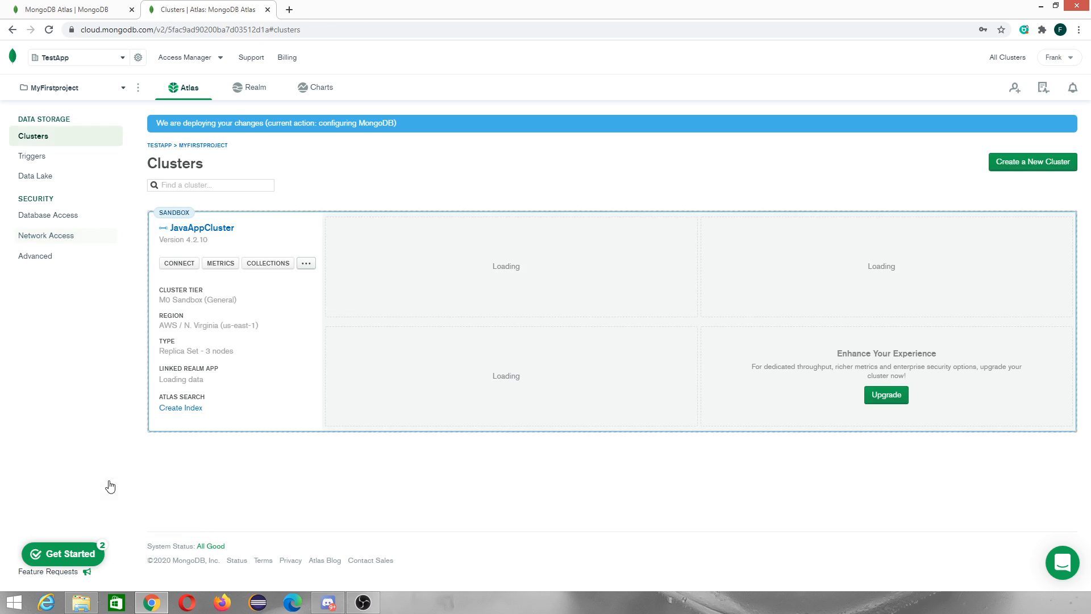
pyautogui.click(306, 264)
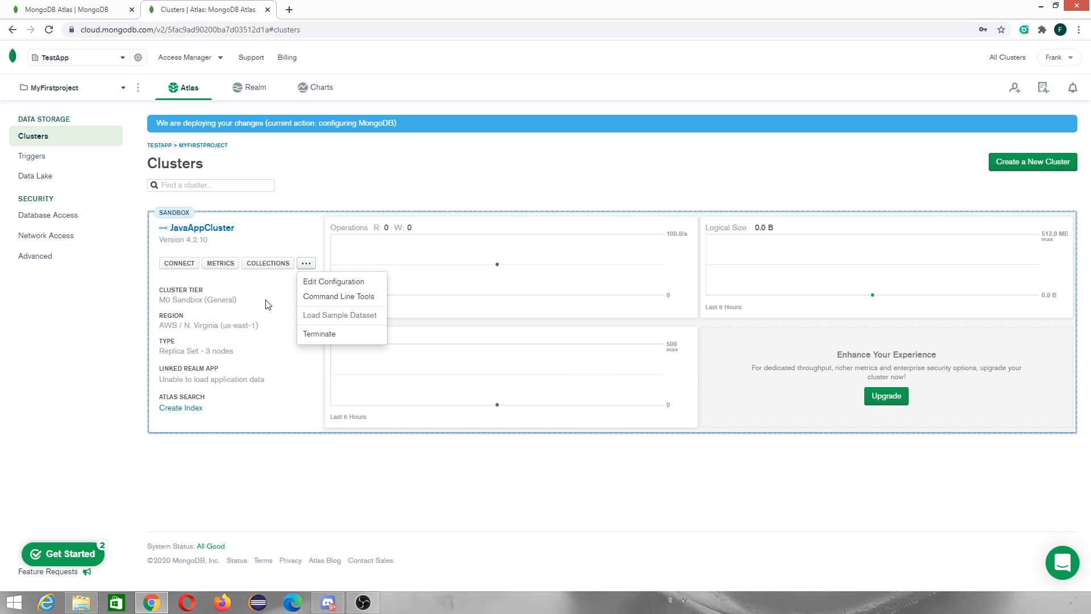
pyautogui.click(261, 368)
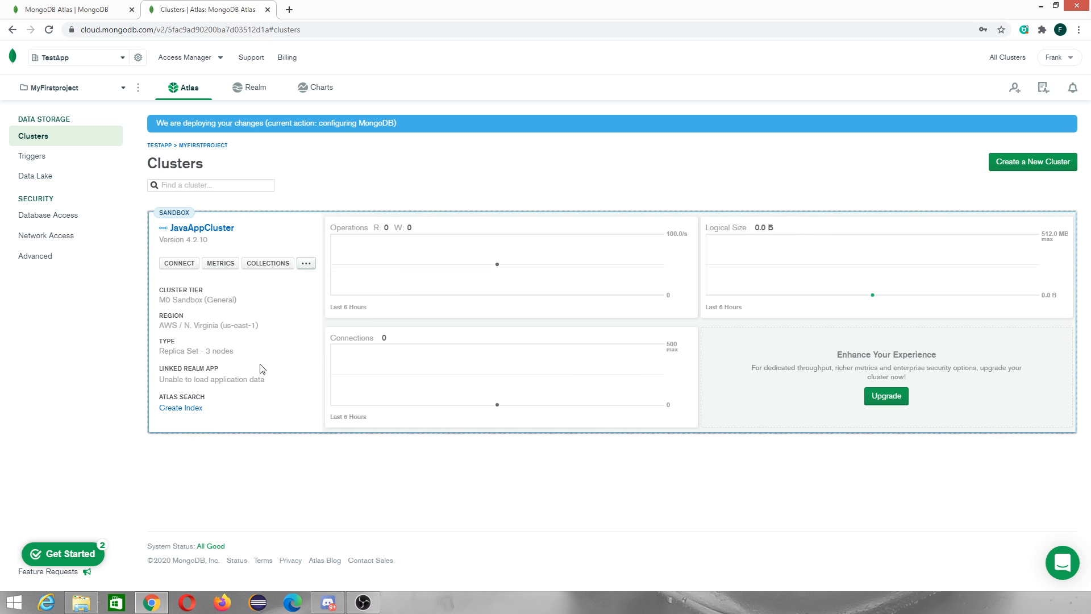
# Open the connection dialog for JavaAppCluster, choose to connect your application, and inspect the connection string
pyautogui.click(82, 554)
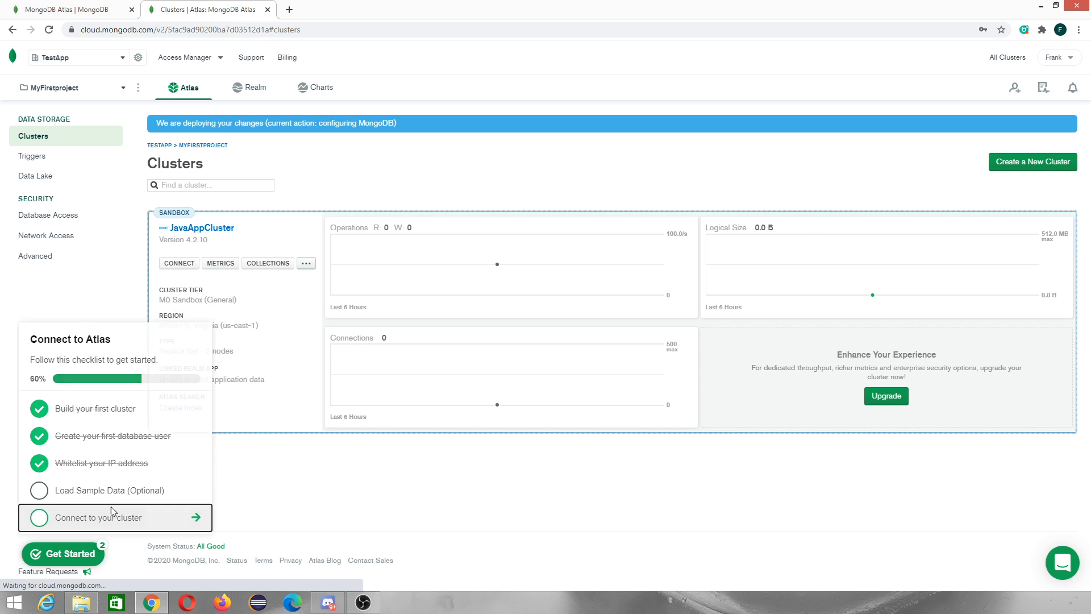
pyautogui.click(111, 508)
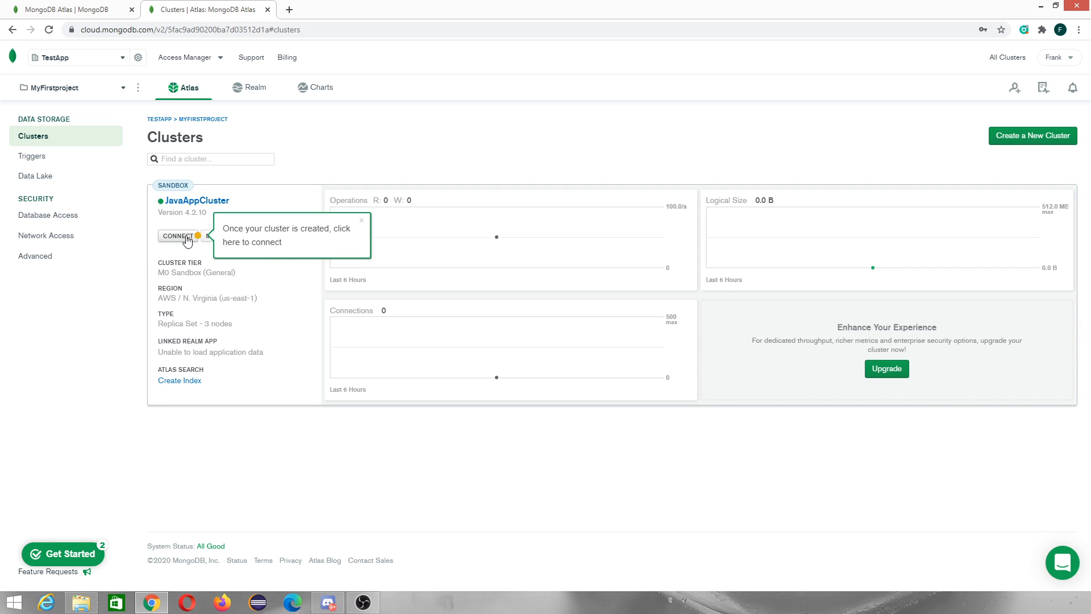
pyautogui.click(187, 238)
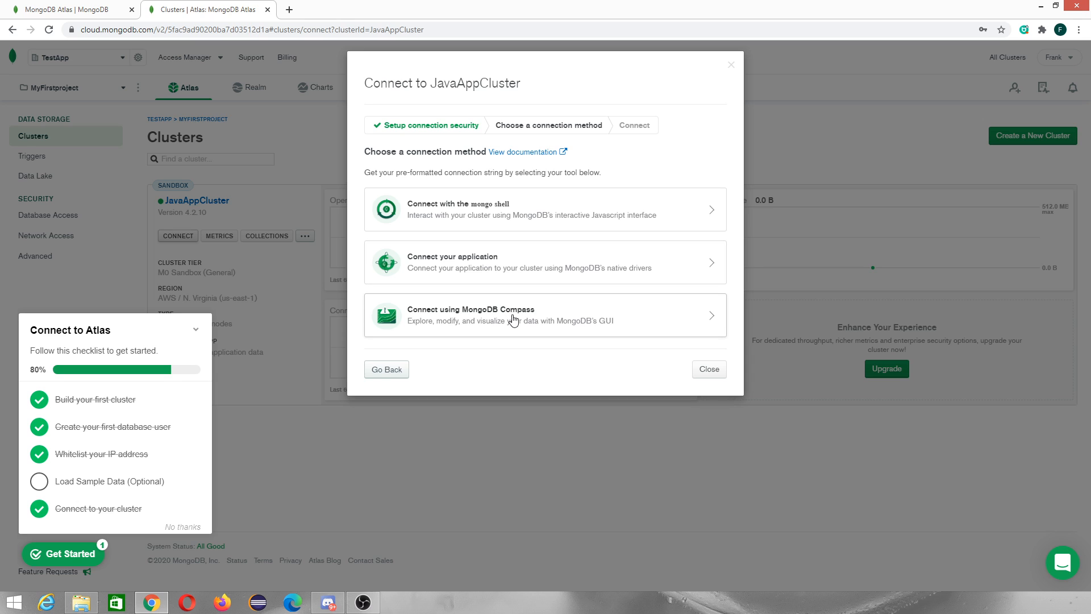
pyautogui.click(493, 275)
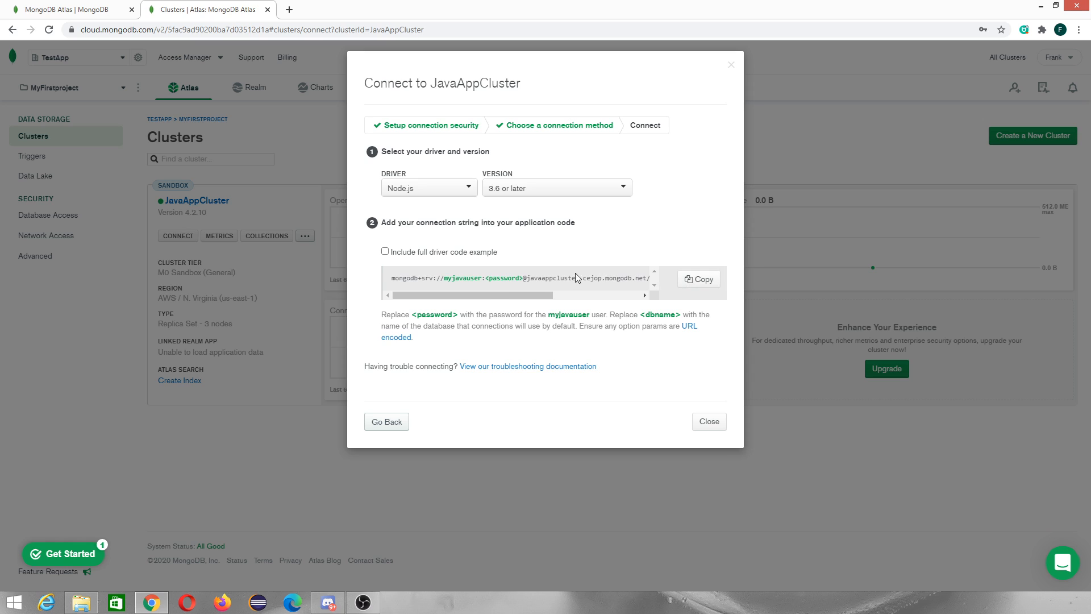
pyautogui.moveTo(520, 295)
pyautogui.mouseDown()
pyautogui.moveTo(541, 297)
pyautogui.moveTo(529, 297)
pyautogui.mouseUp()
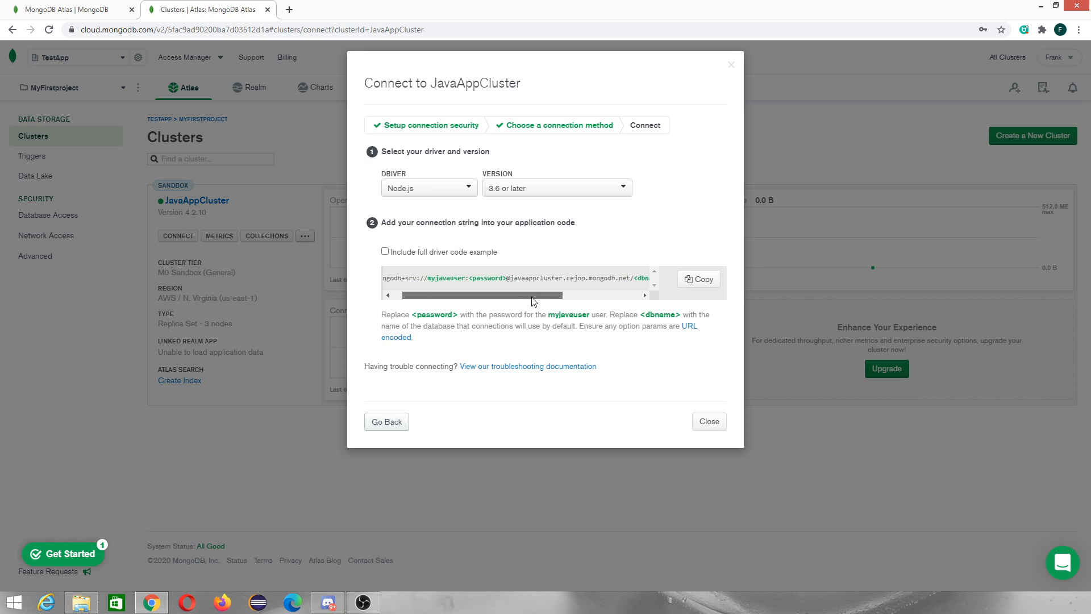
pyautogui.doubleClick(441, 280)
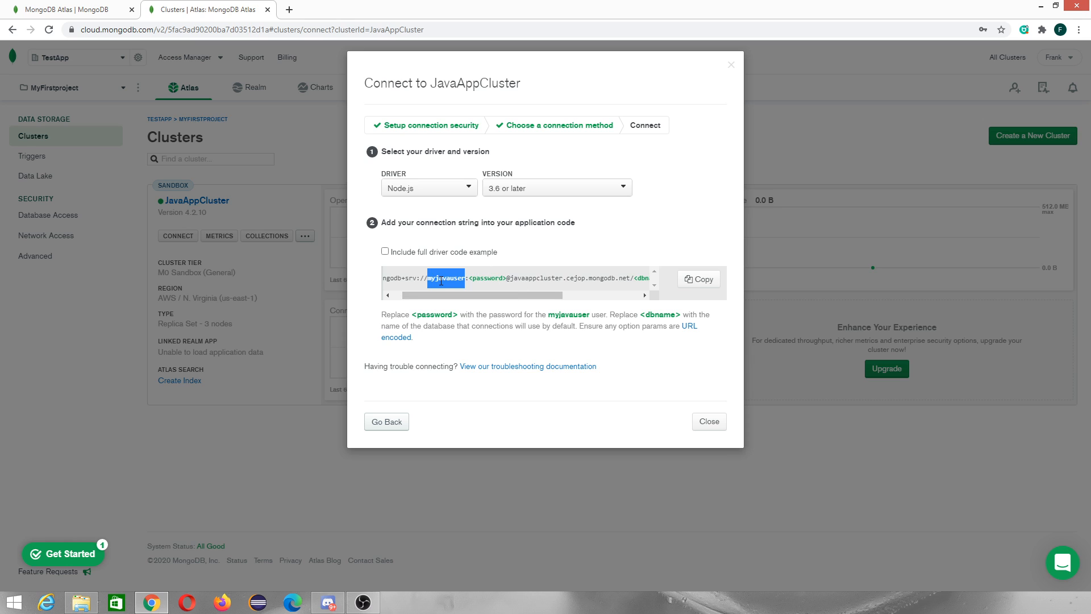
pyautogui.doubleClick(487, 278)
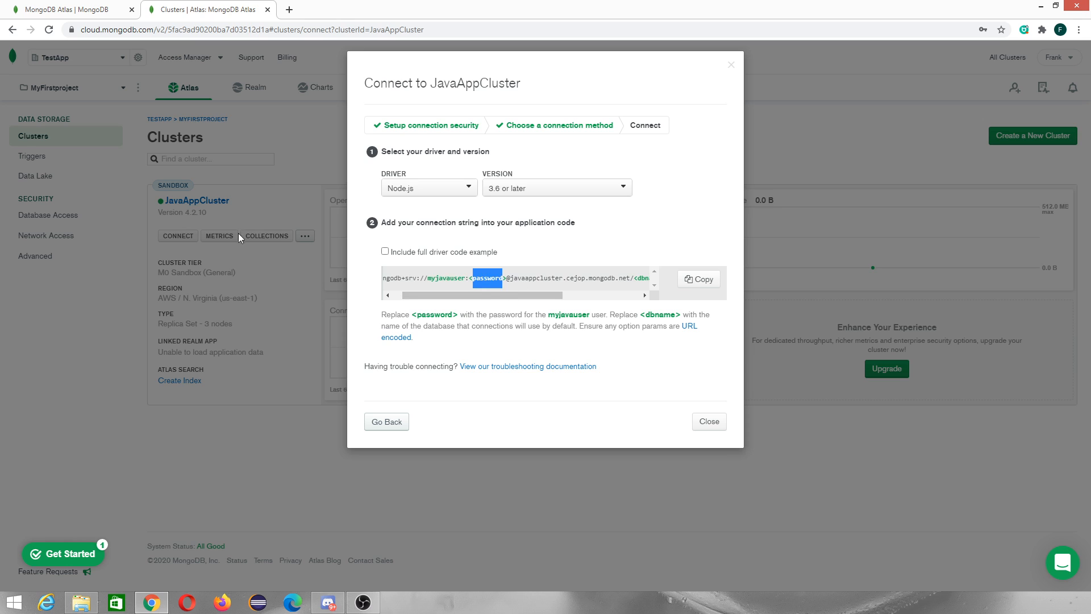
pyautogui.doubleClick(442, 278)
pyautogui.doubleClick(496, 277)
# Select the Java driver with version 3.7 or later and inspect the connection string's placeholders
pyautogui.click(425, 189)
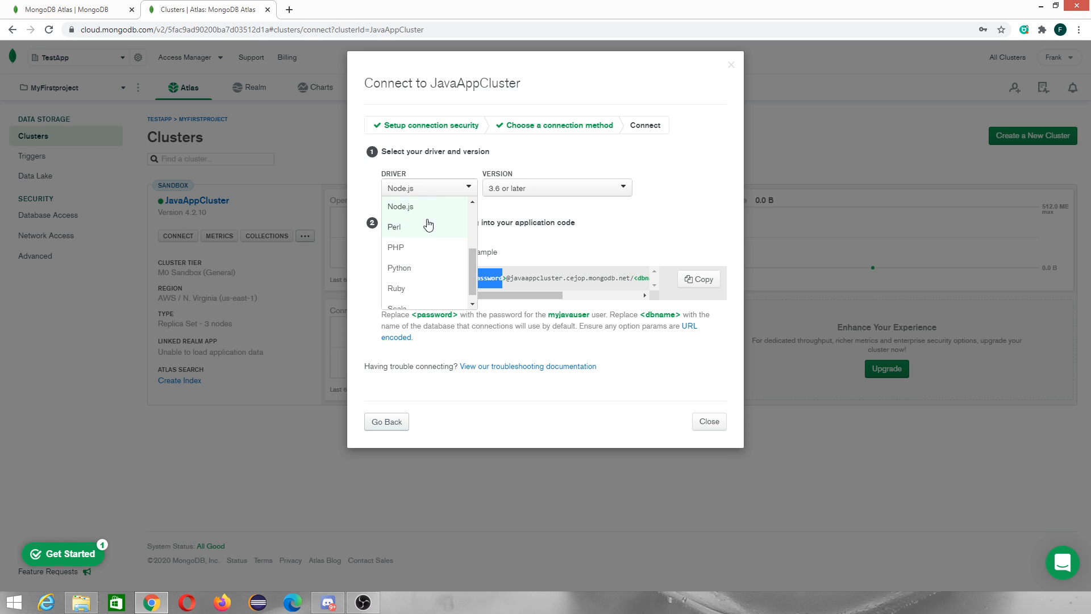
pyautogui.scroll(3, 430, 278)
pyautogui.click(421, 290)
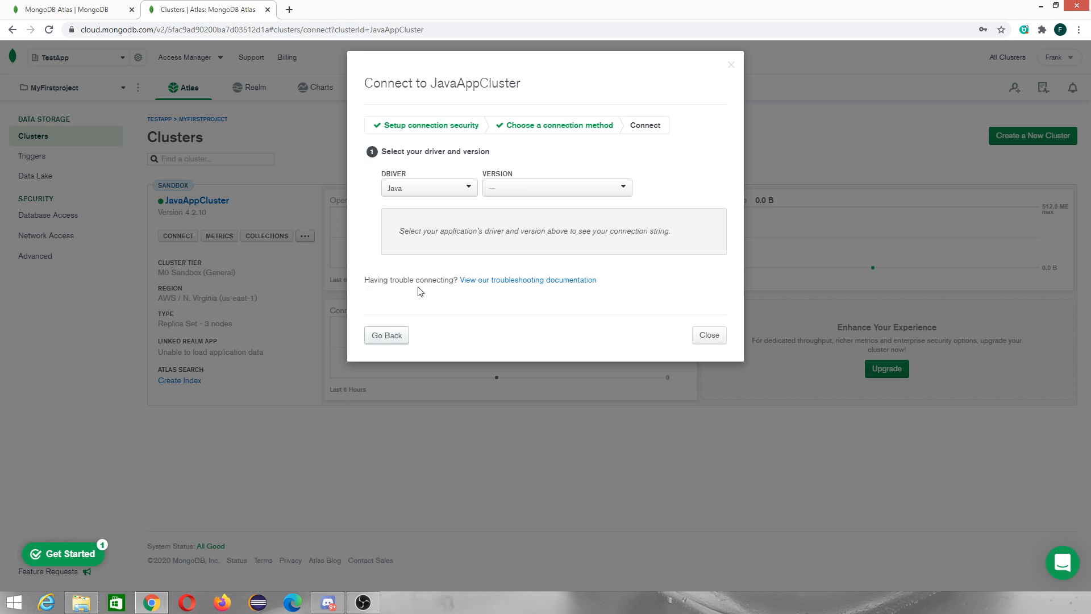
pyautogui.click(508, 192)
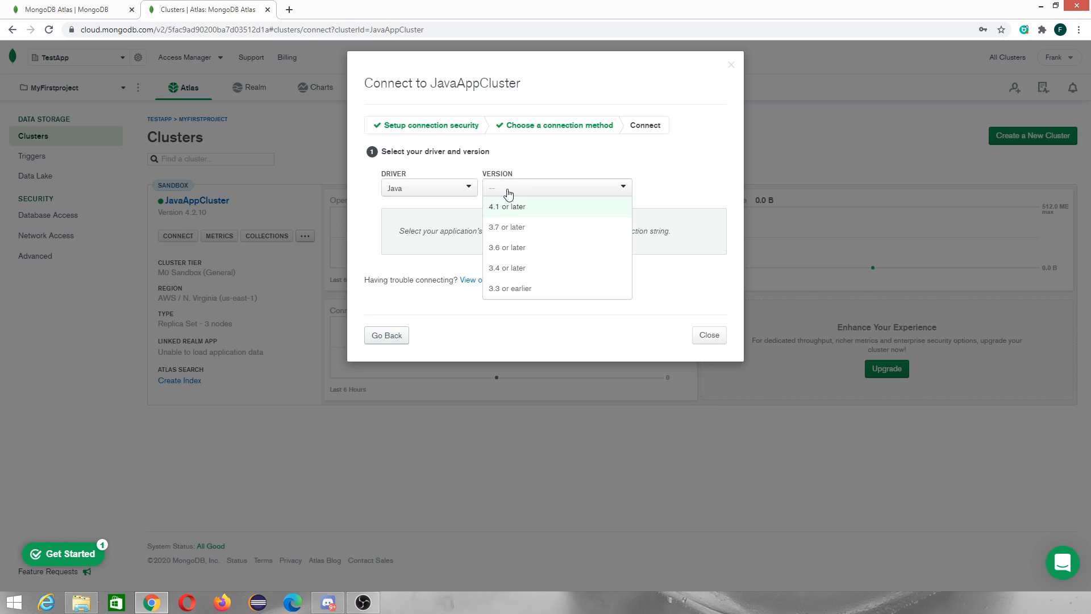
pyautogui.click(510, 227)
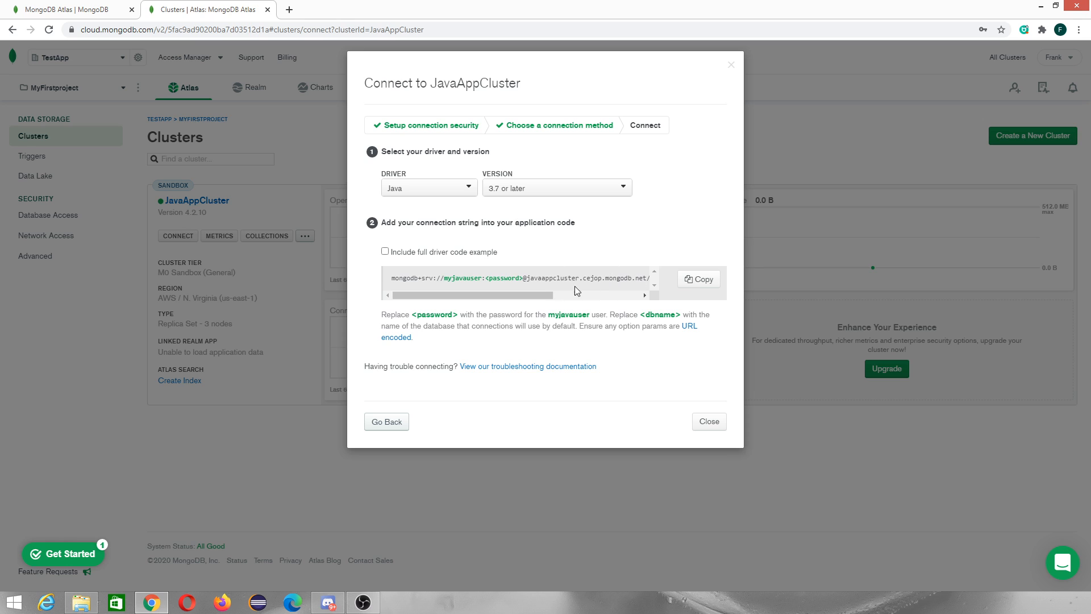
pyautogui.doubleClick(515, 279)
pyautogui.moveTo(535, 298); pyautogui.dragTo(623, 299)
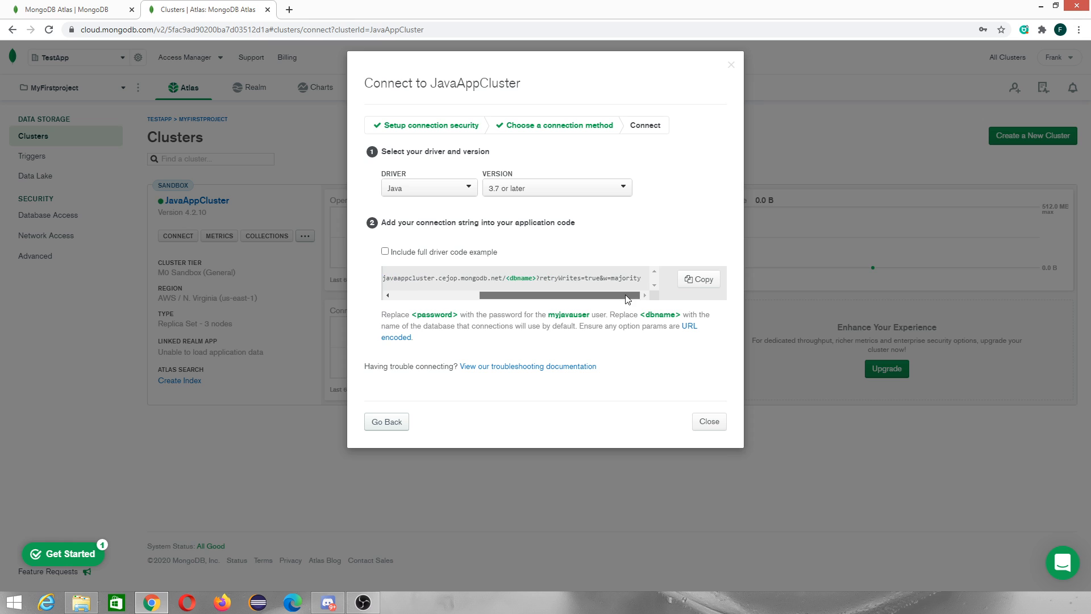
pyautogui.doubleClick(524, 278)
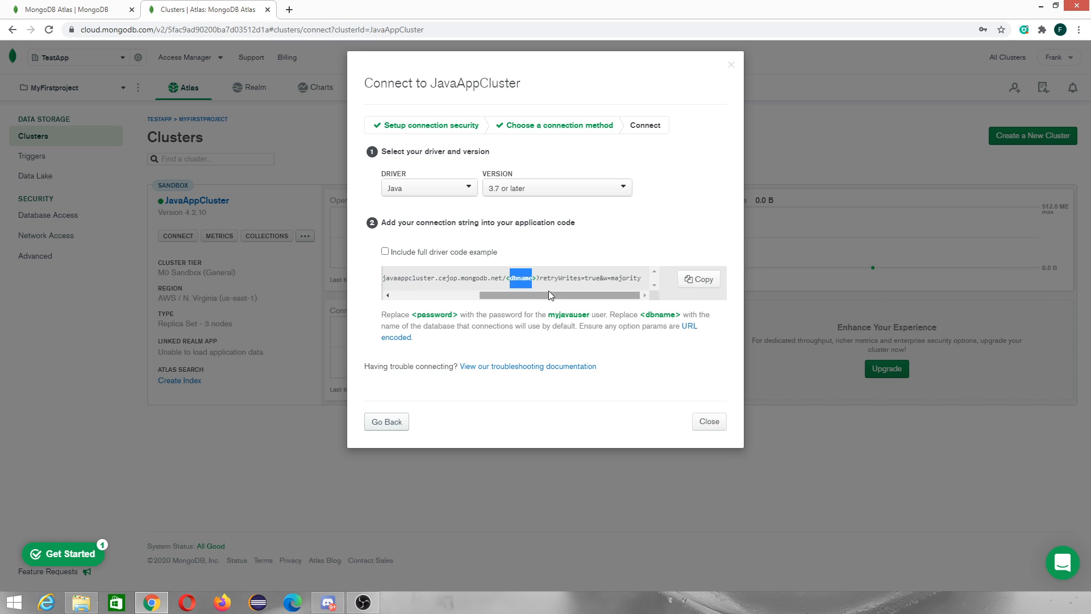
# Copy the Java connection string and close the connection dialog
pyautogui.moveTo(572, 299); pyautogui.dragTo(438, 306)
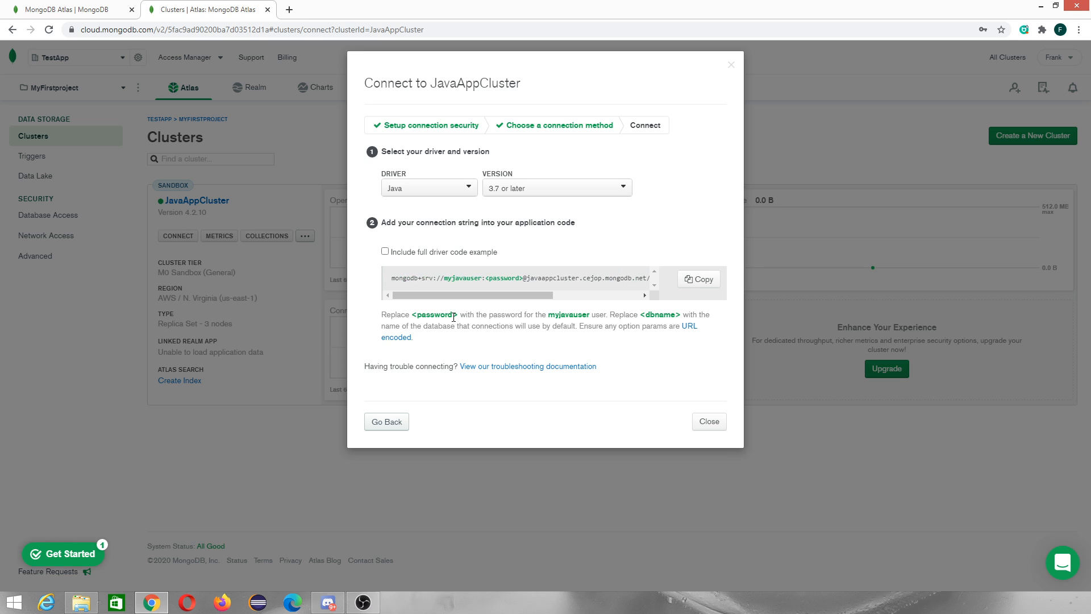
pyautogui.doubleClick(392, 316)
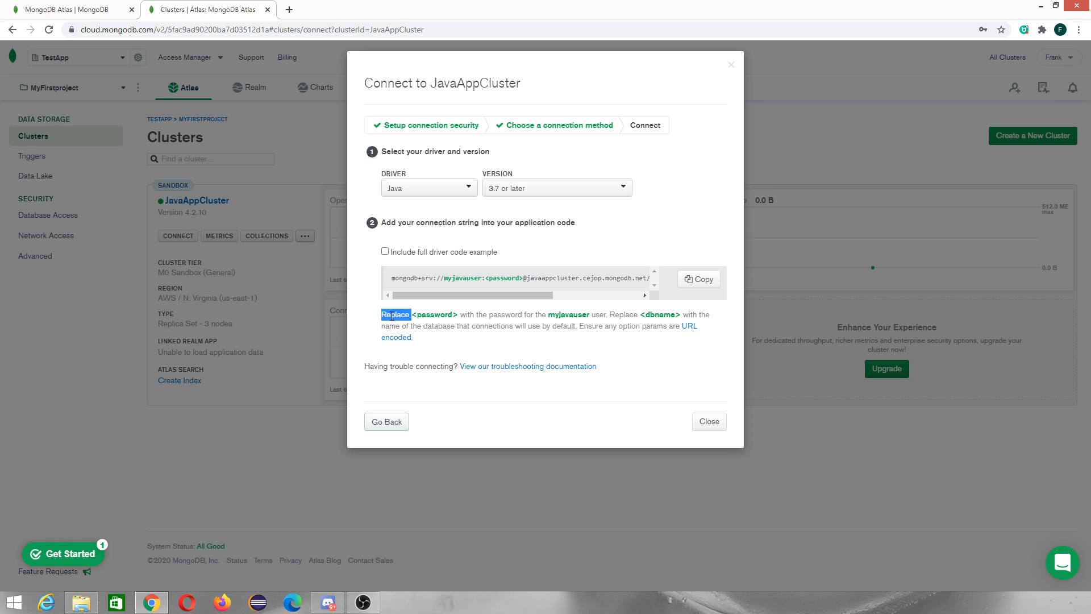
pyautogui.doubleClick(433, 316)
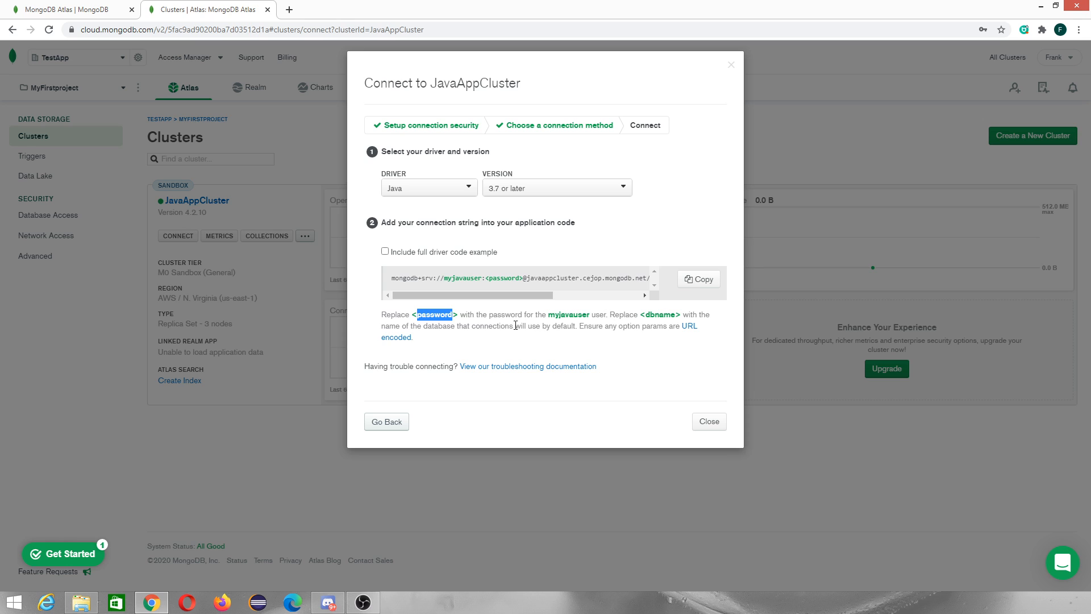
pyautogui.doubleClick(463, 326)
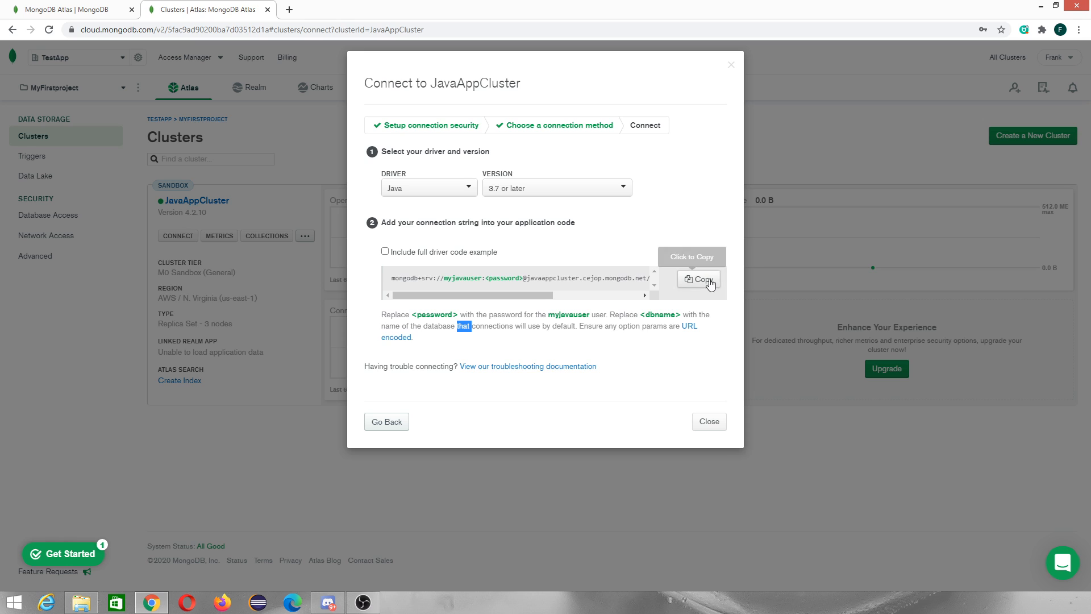
pyautogui.click(692, 287)
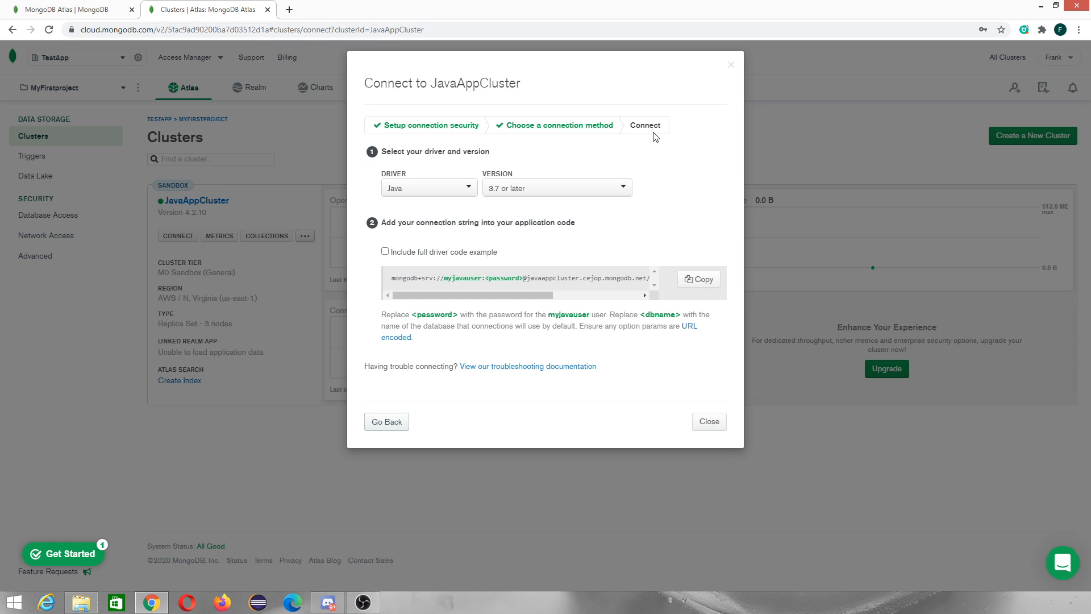
pyautogui.click(709, 425)
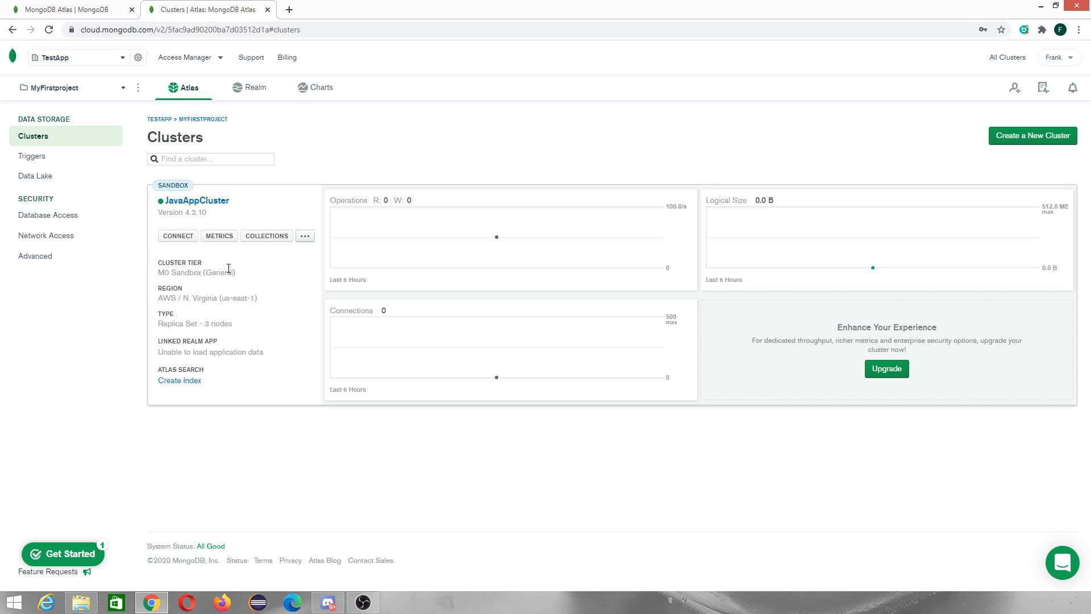
# Open JavaAppCluster's metrics page and look over its Opcounters charts
pyautogui.click(222, 237)
pyautogui.scroll(-2, 364, 435)
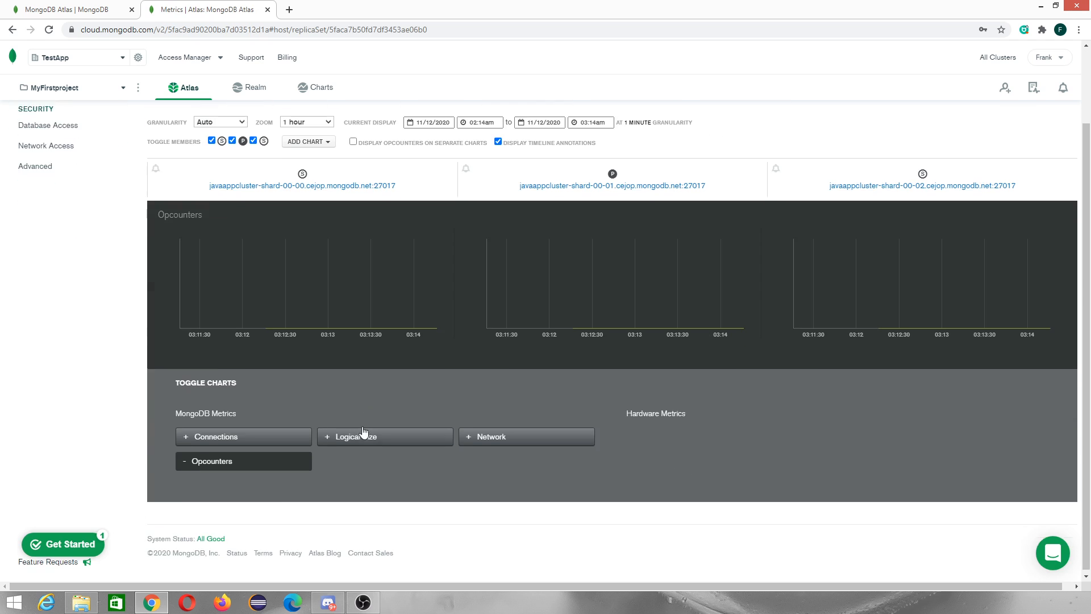
pyautogui.scroll(2, 76, 276)
# Return to the clusters list and open JavaAppCluster's Collections view
pyautogui.click(65, 223)
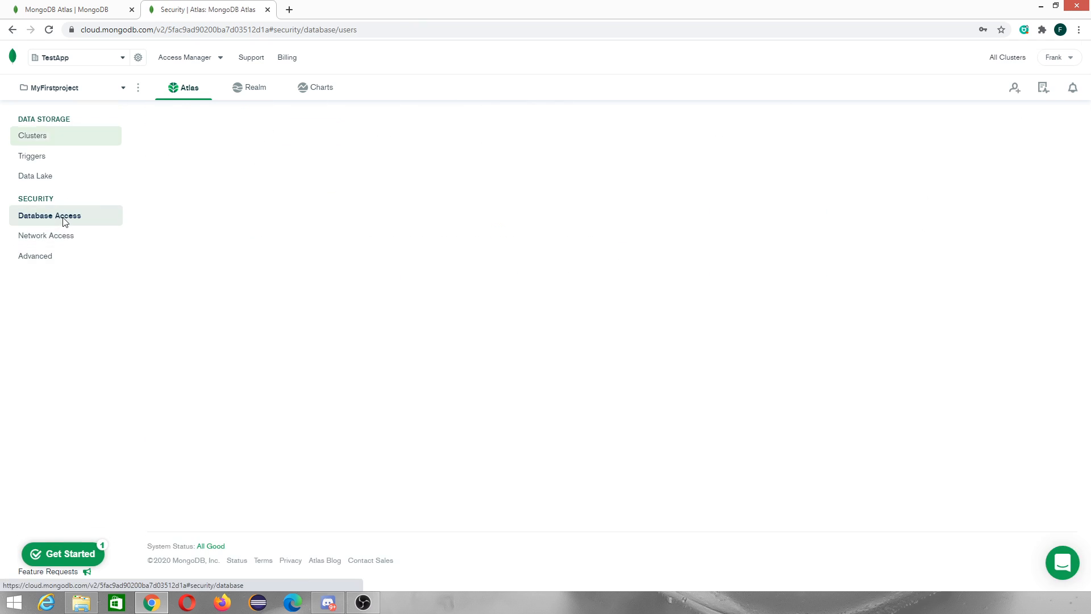
pyautogui.click(49, 141)
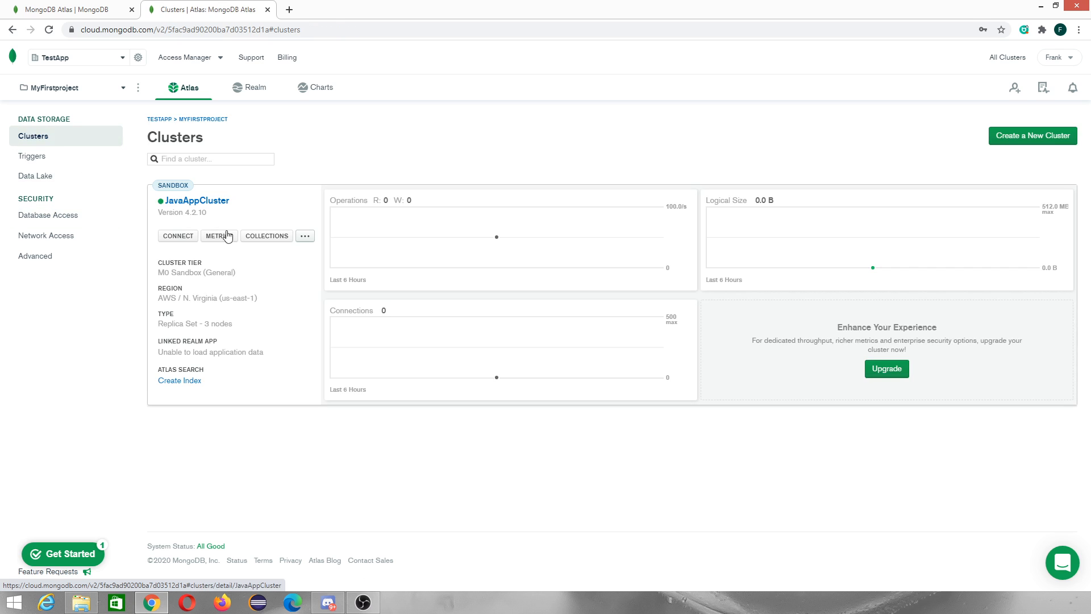
pyautogui.click(273, 241)
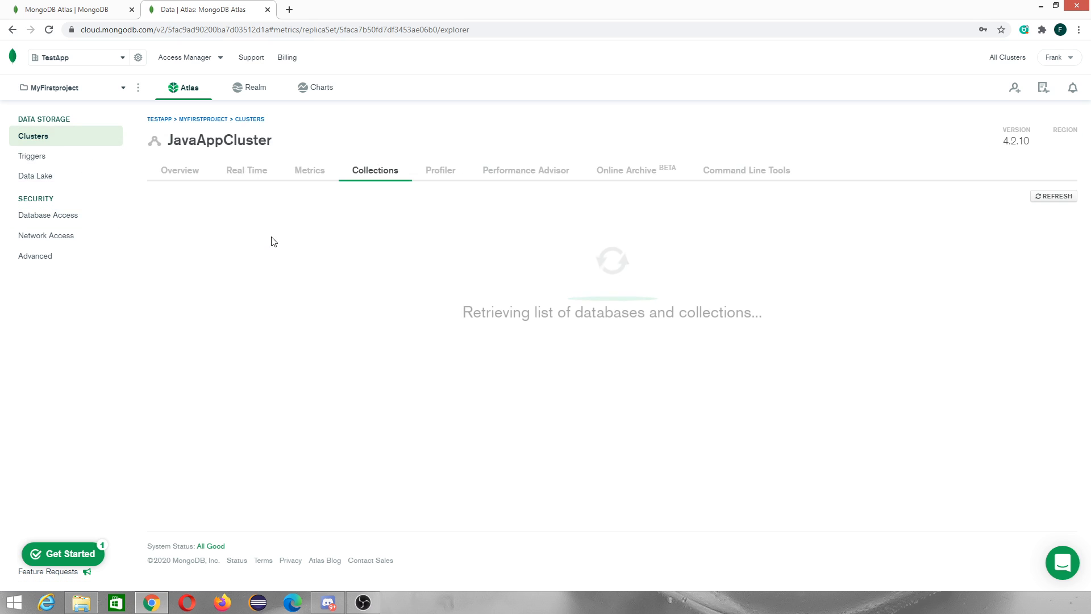